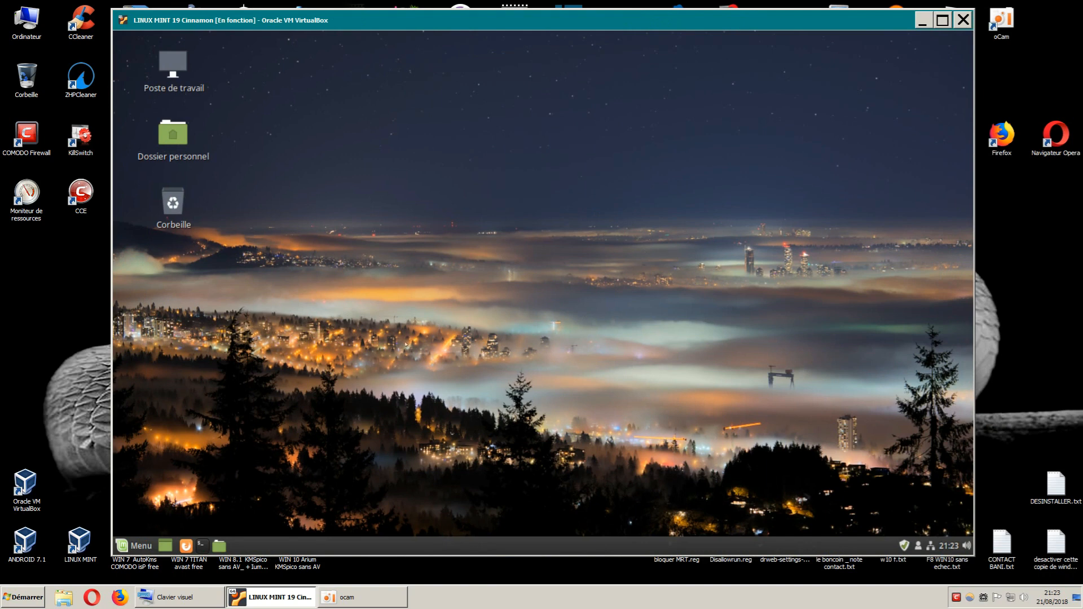
- Open the desktop background settings, then move and enlarge the window to show more of the Tara wallpapers
{"action": "right_click", "coordinate": [496, 313]}
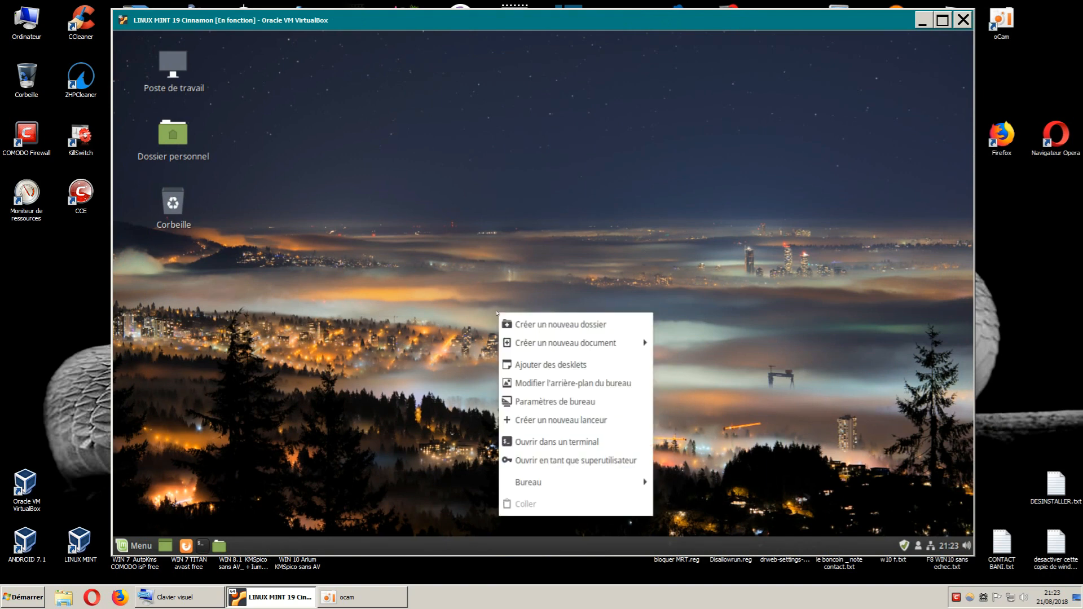
{"action": "right_click", "coordinate": [432, 261]}
{"action": "right_click", "coordinate": [433, 261]}
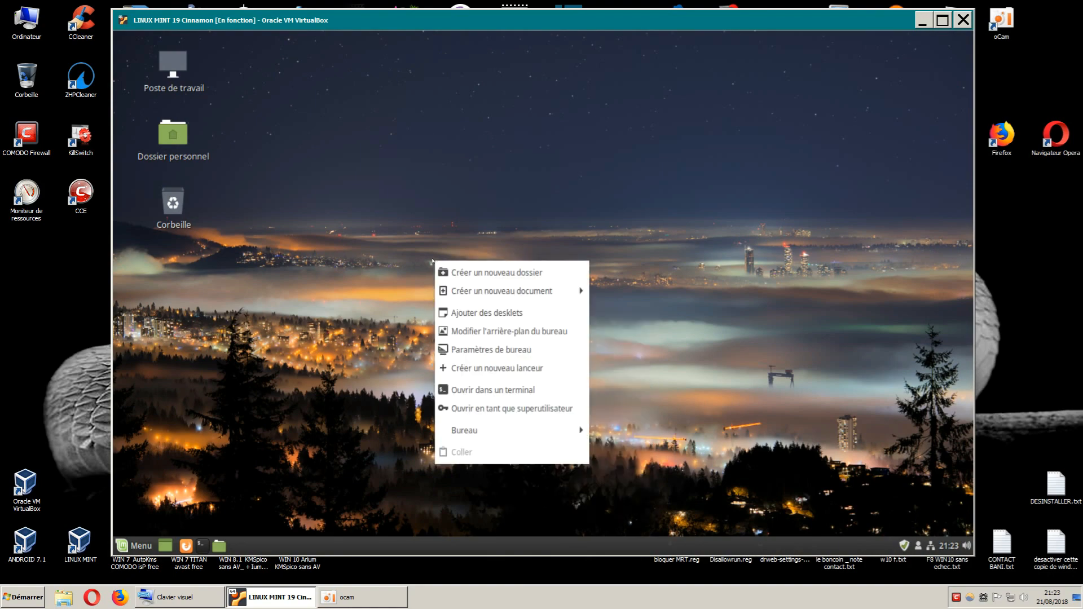
{"action": "left_click", "coordinate": [529, 332]}
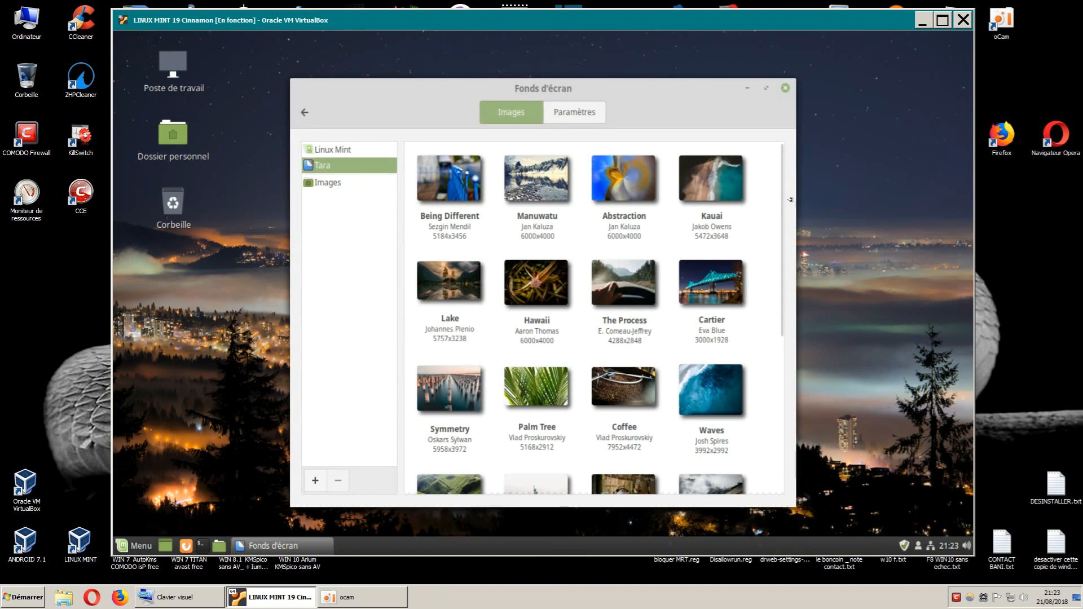
{"action": "left_click_drag", "start_coordinate": [791, 204], "coordinate": [954, 210]}
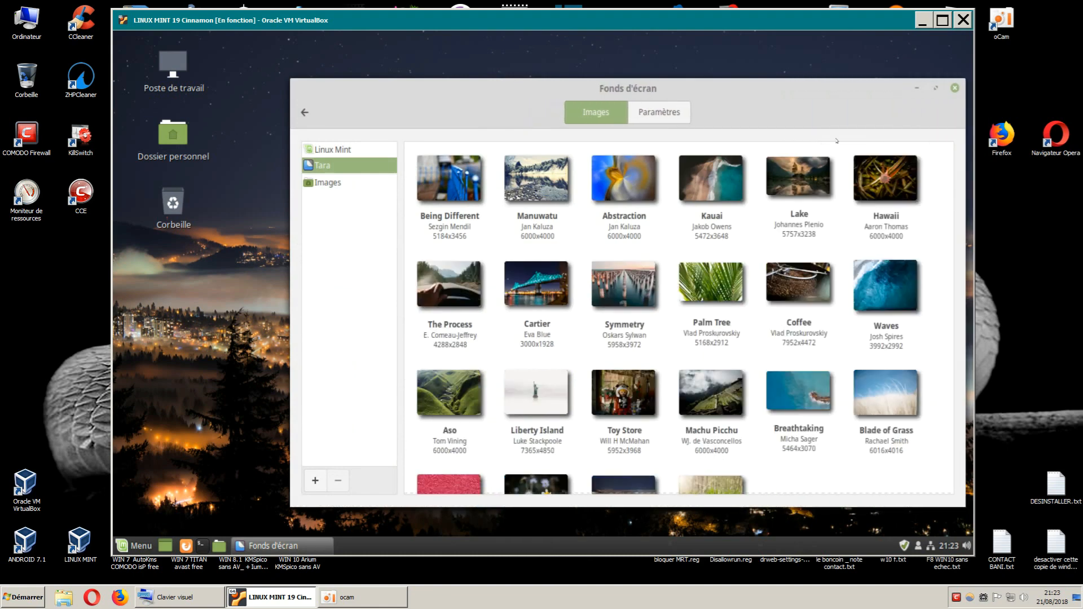
{"action": "left_click_drag", "start_coordinate": [759, 84], "coordinate": [643, 54]}
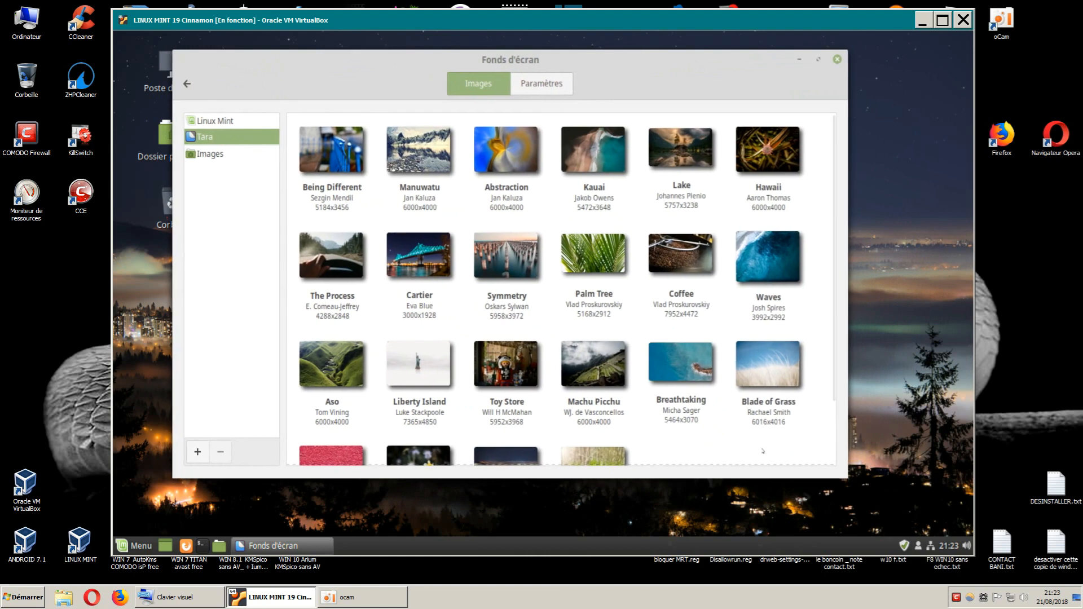
{"action": "left_click_drag", "start_coordinate": [840, 470], "coordinate": [914, 520]}
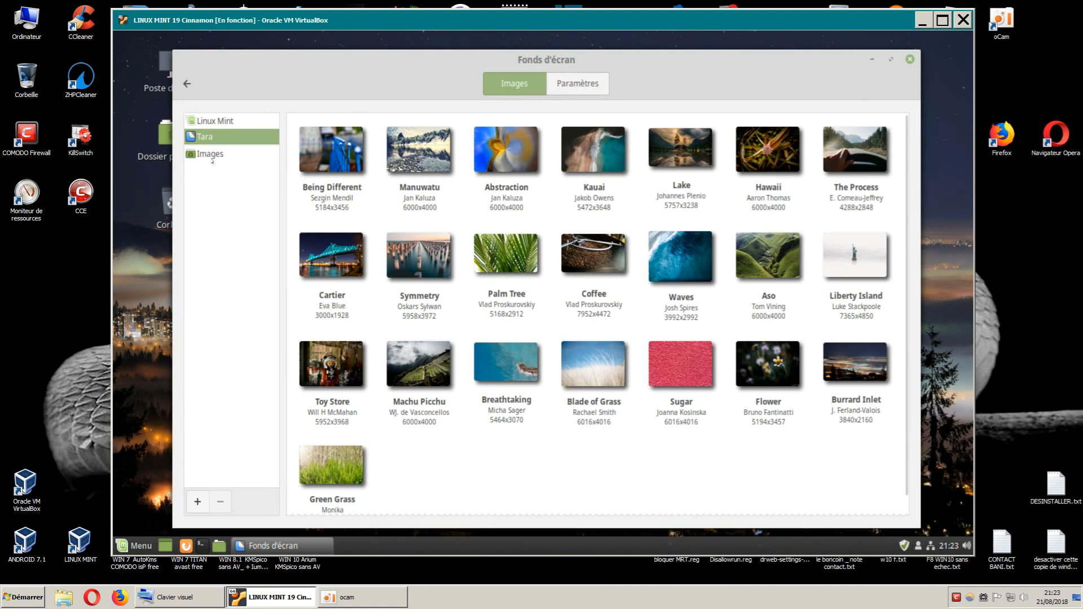
- Examine the Linux Mint and Tara wallpaper collections and the slideshow and image aspect settings, then close the window
{"action": "left_click", "coordinate": [221, 121]}
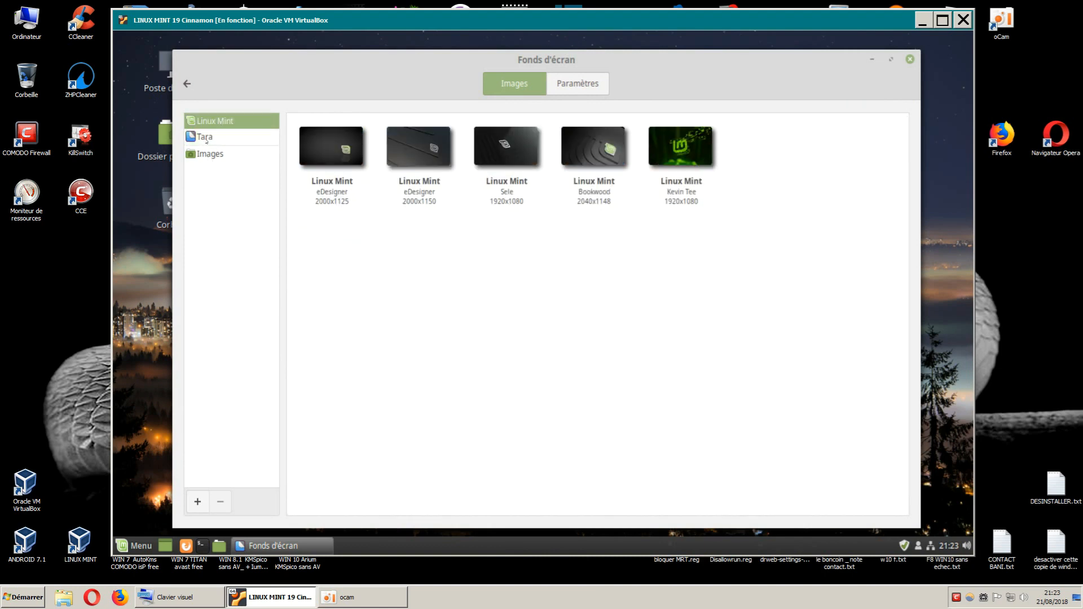
{"action": "left_click", "coordinate": [206, 138]}
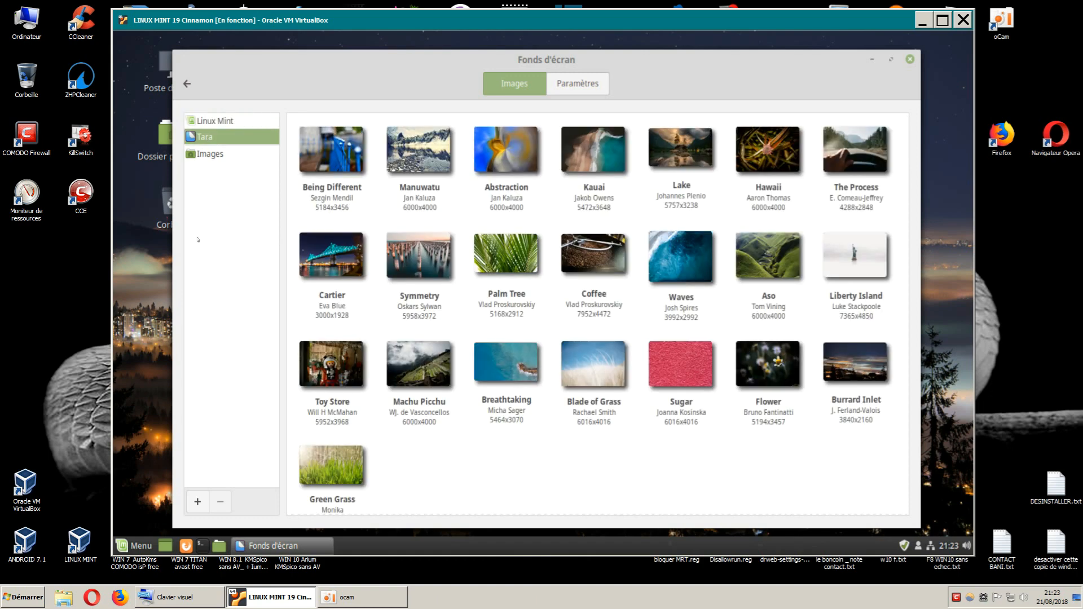
{"action": "left_click", "coordinate": [575, 86]}
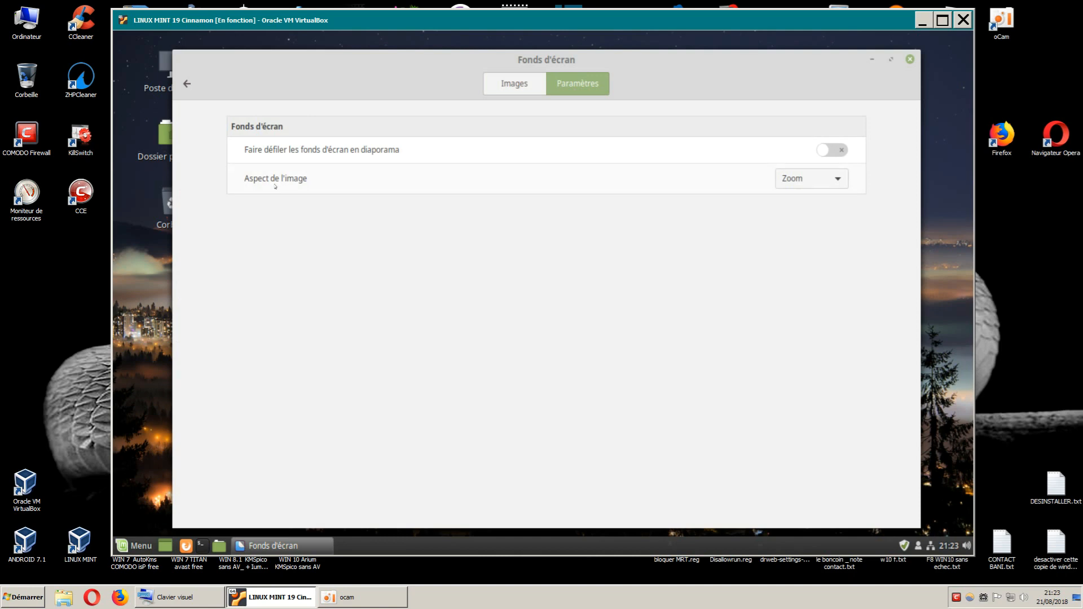
{"action": "left_click", "coordinate": [509, 90]}
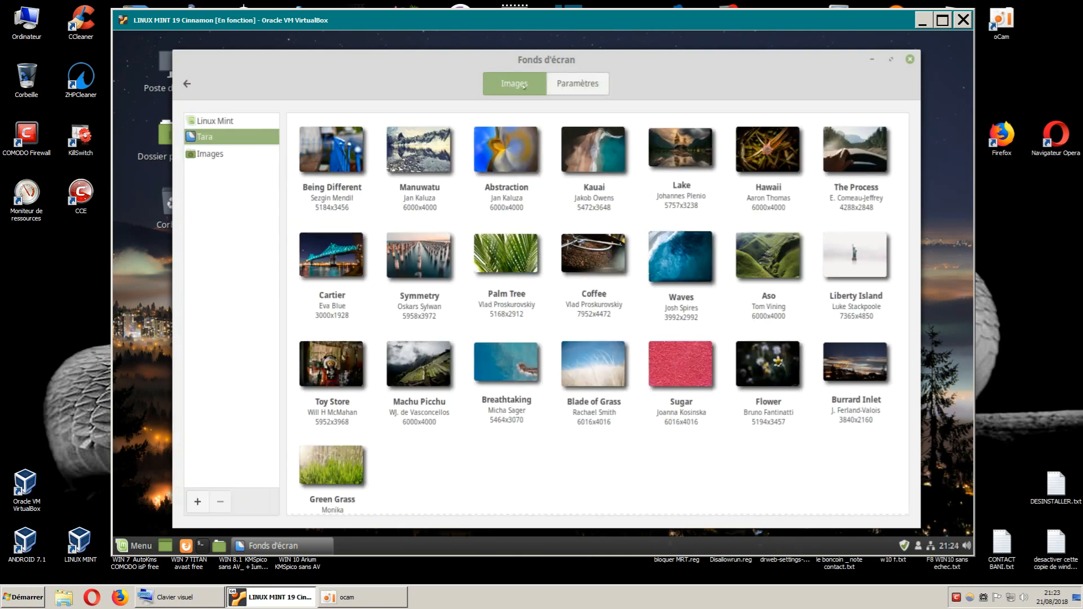
{"action": "left_click", "coordinate": [574, 86]}
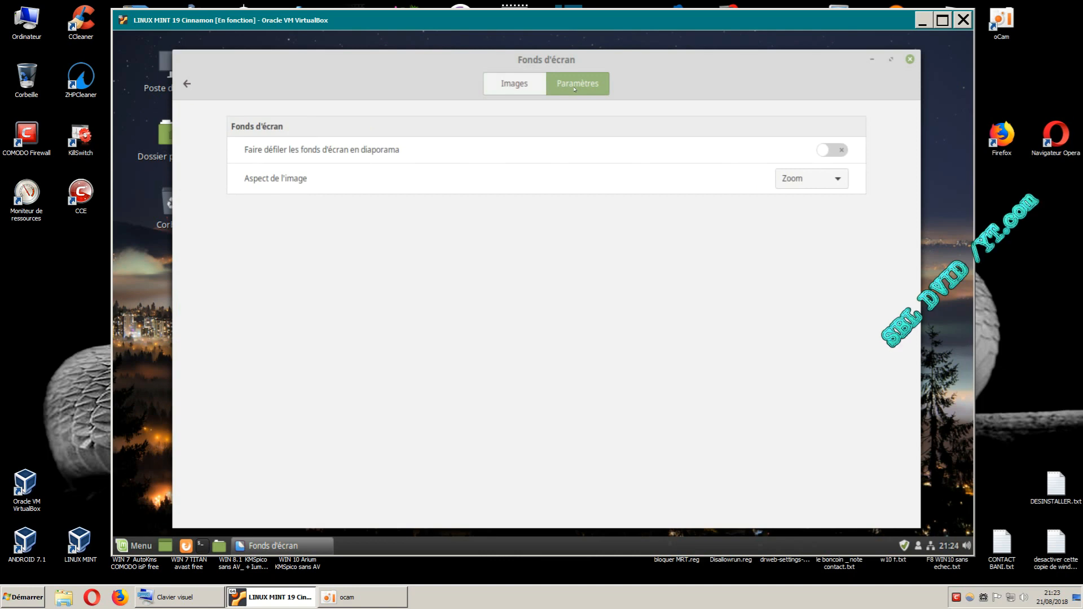
{"action": "left_click", "coordinate": [528, 82]}
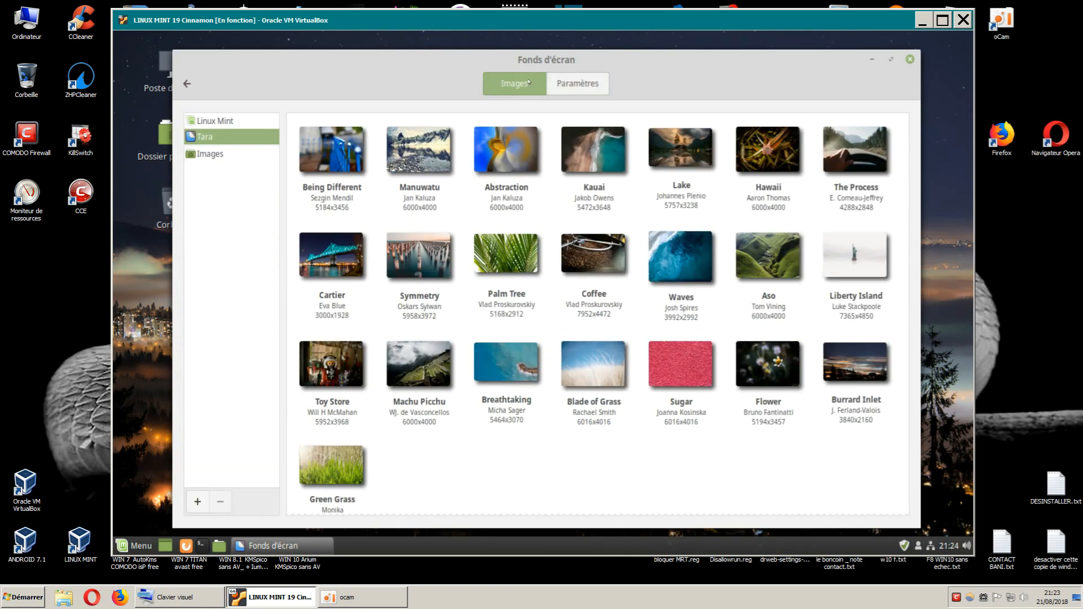
{"action": "left_click", "coordinate": [909, 59]}
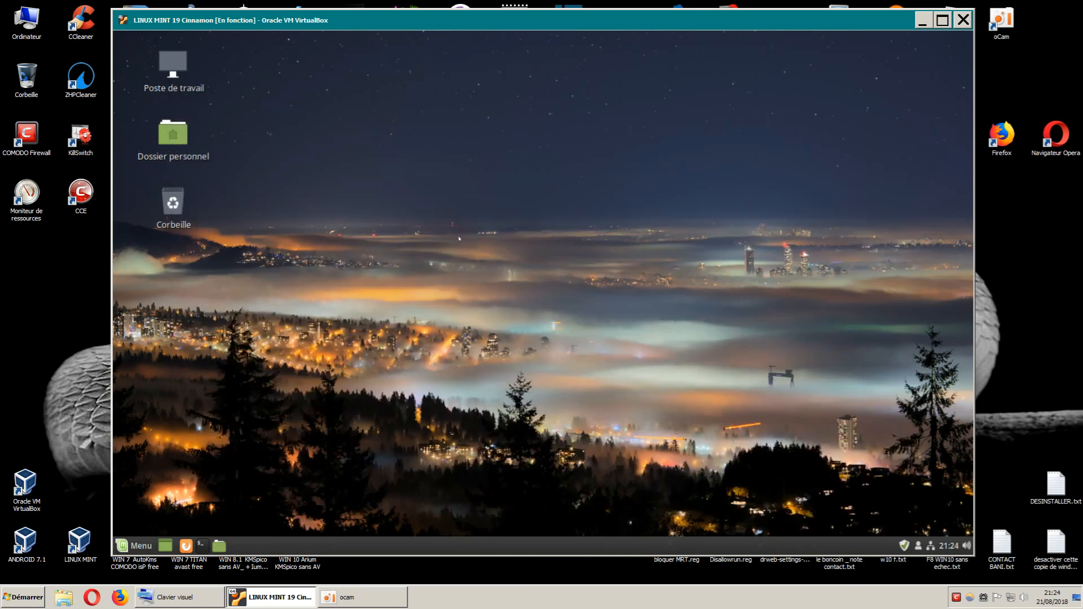
- Examine the full list of installed applications and the contents of each application category, from Accessoires to Emplacements
{"action": "left_click", "coordinate": [144, 545]}
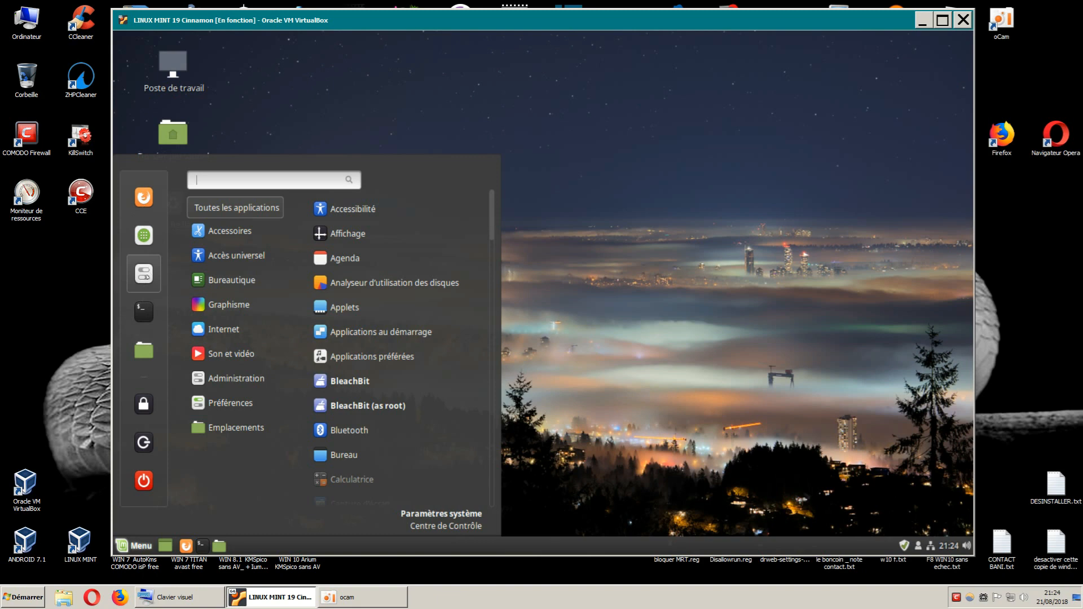
{"action": "scroll", "coordinate": [430, 513], "scroll_direction": "down", "scroll_amount": 3}
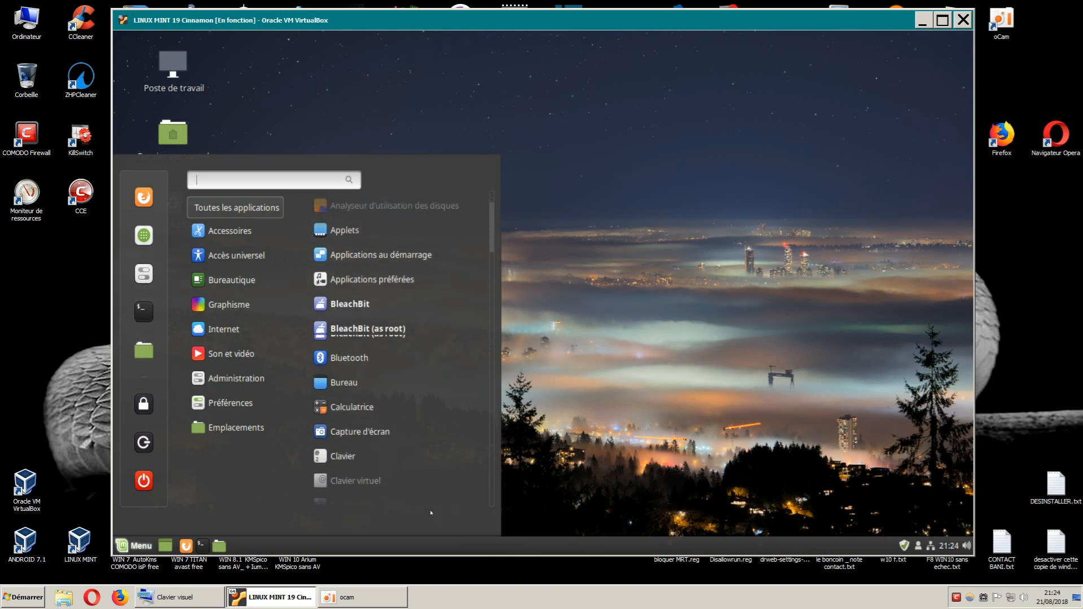
{"action": "scroll", "coordinate": [431, 512], "scroll_direction": "down", "scroll_amount": 5}
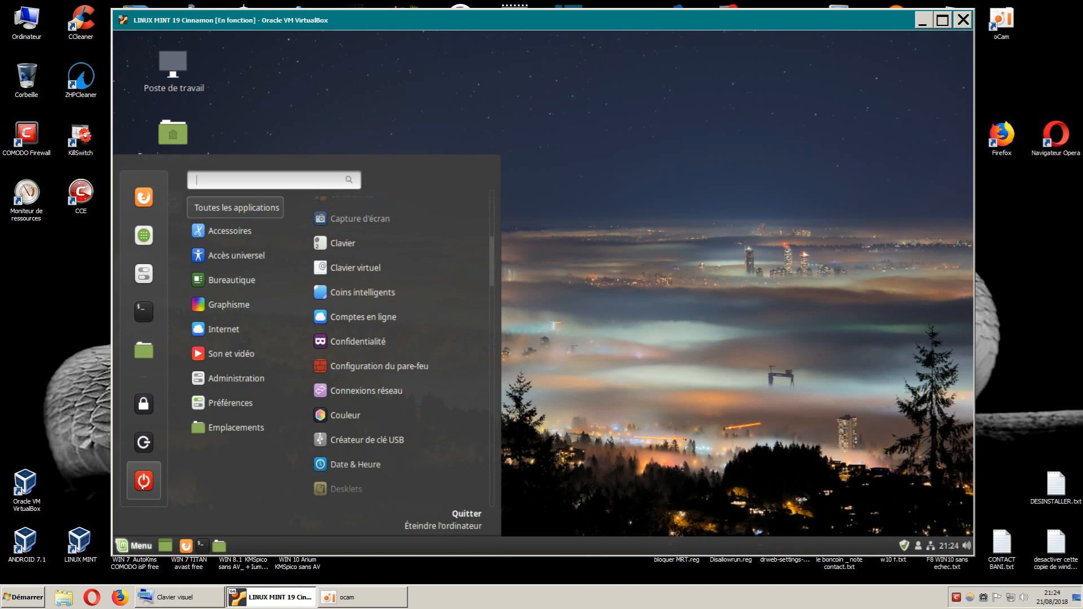
{"action": "scroll", "coordinate": [197, 507], "scroll_direction": "down", "scroll_amount": 4}
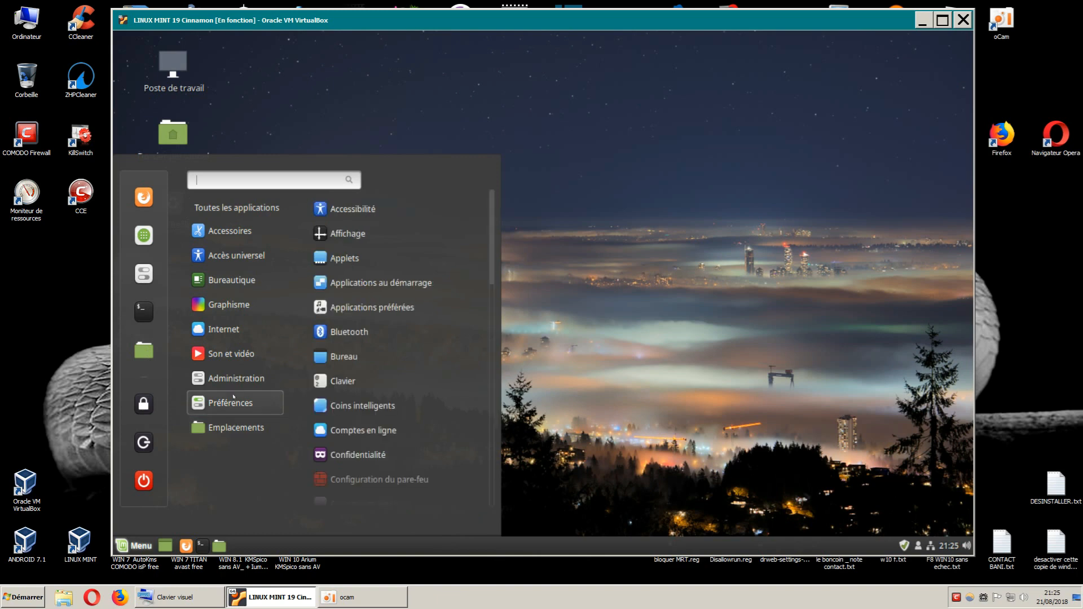
{"action": "mouse_move", "coordinate": [236, 355]}
{"action": "mouse_move", "coordinate": [228, 327]}
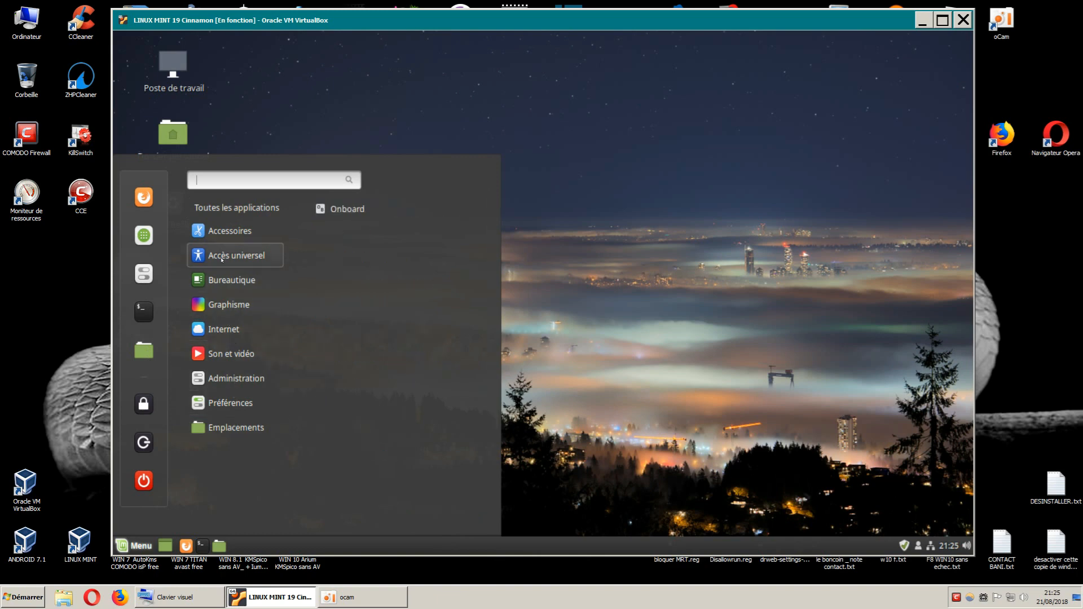
{"action": "mouse_move", "coordinate": [223, 281]}
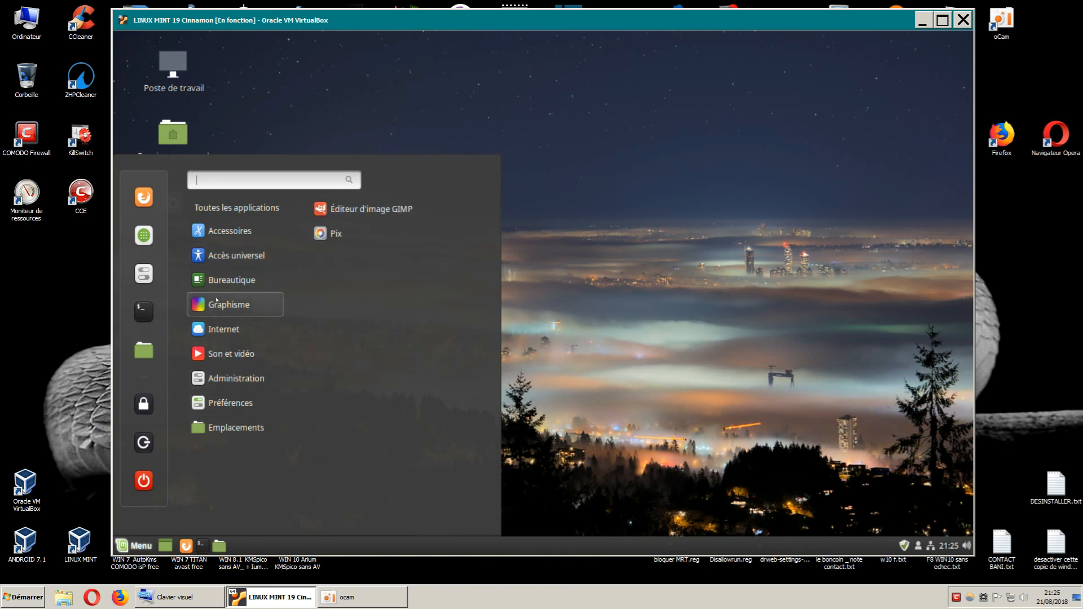
{"action": "mouse_move", "coordinate": [225, 206]}
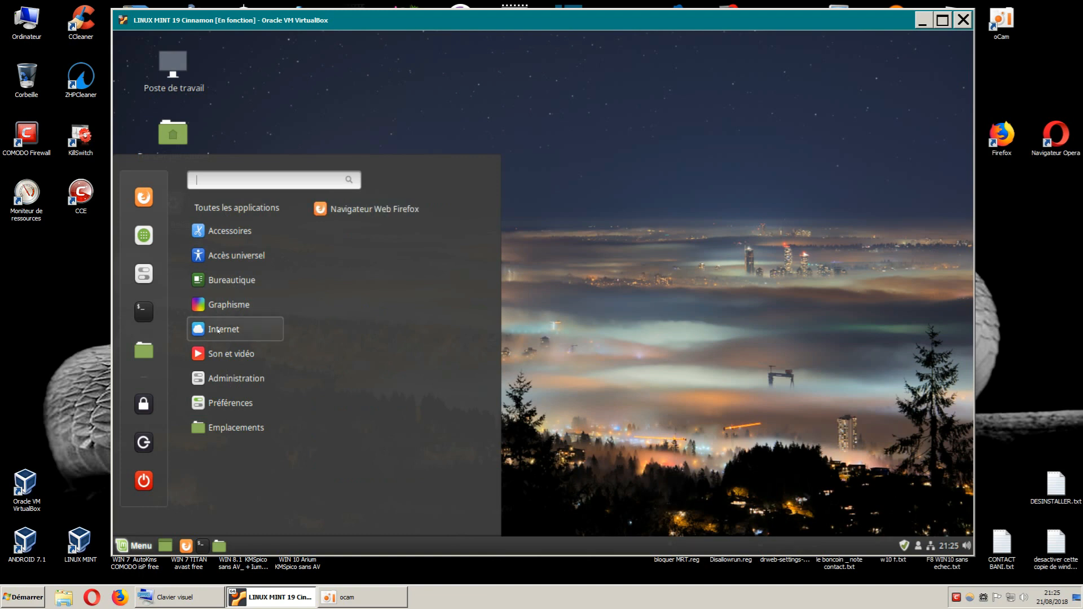
{"action": "mouse_move", "coordinate": [212, 374]}
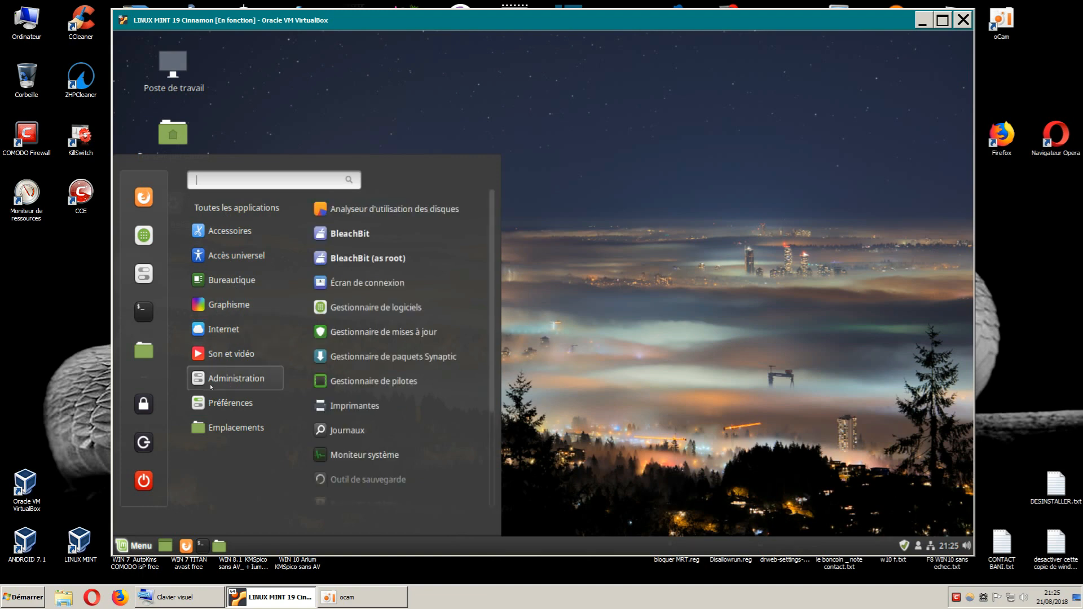
{"action": "mouse_move", "coordinate": [215, 426]}
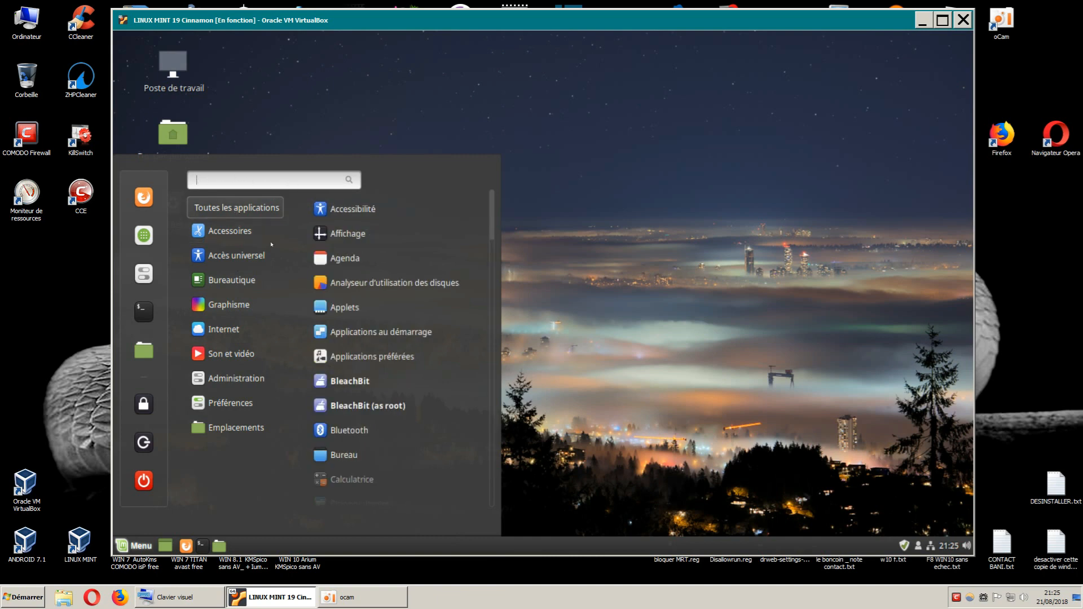
{"action": "mouse_move", "coordinate": [271, 246]}
{"action": "mouse_move", "coordinate": [226, 232]}
{"action": "scroll", "coordinate": [395, 339], "scroll_direction": "down", "scroll_amount": 1}
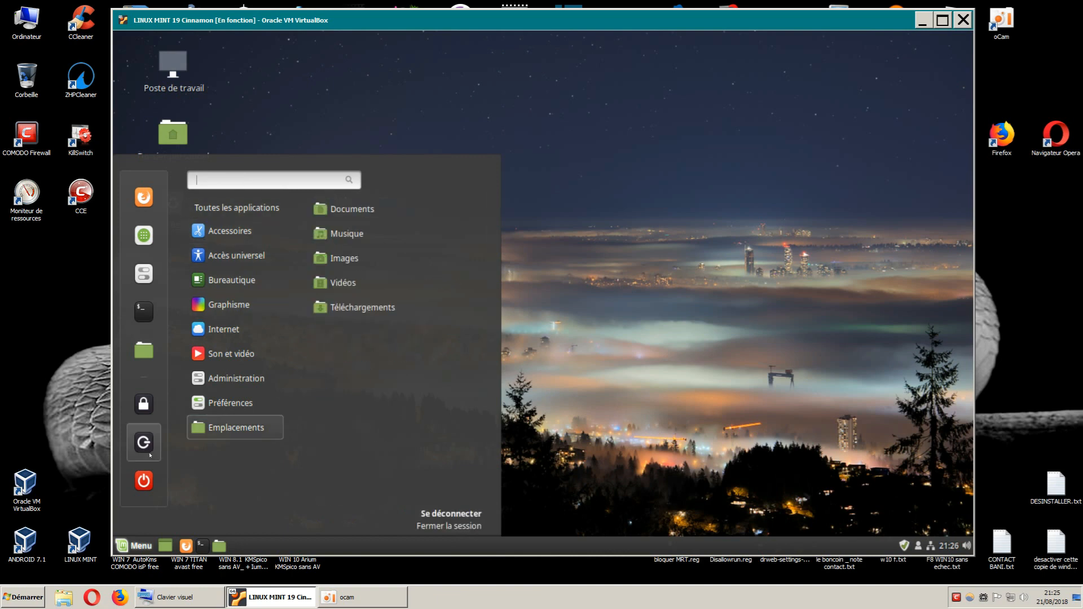
- Try the panel edit mode by turning it on and back off
{"action": "left_click", "coordinate": [321, 548]}
{"action": "right_click", "coordinate": [321, 548]}
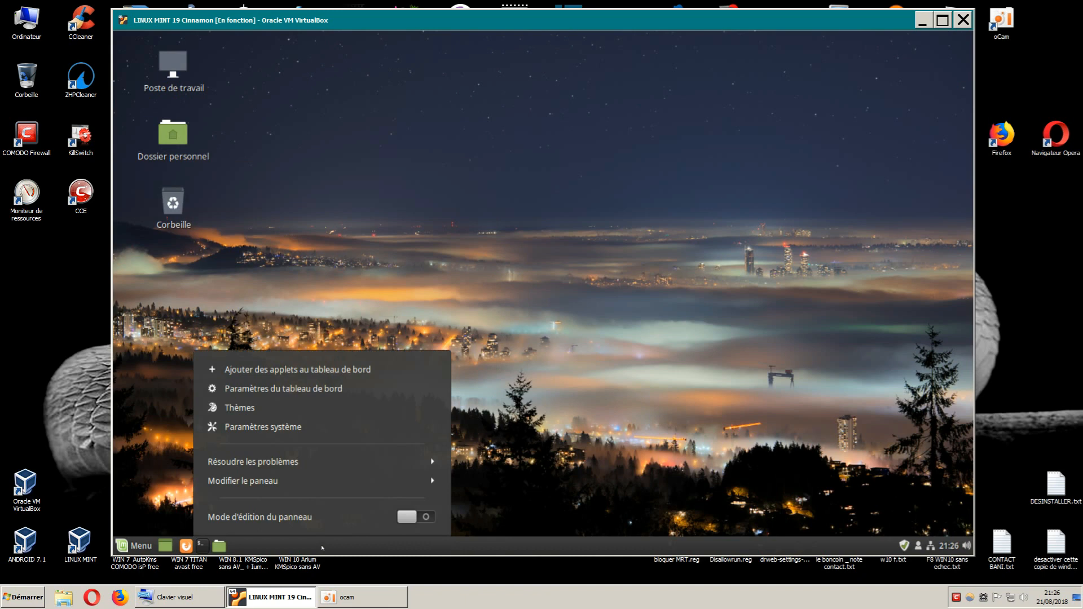
{"action": "left_click", "coordinate": [485, 544]}
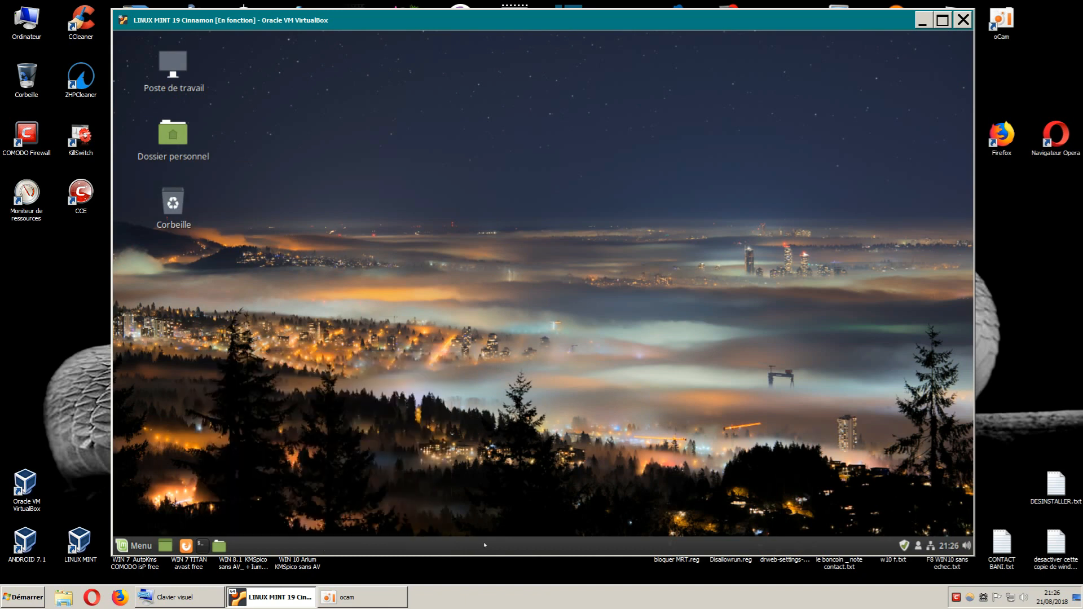
{"action": "right_click", "coordinate": [484, 545]}
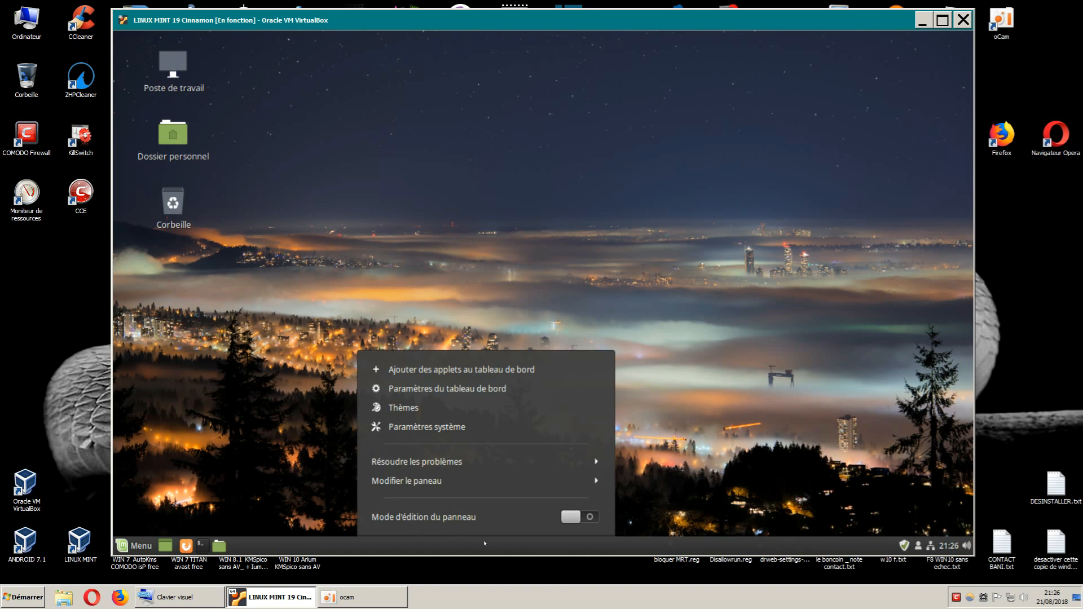
{"action": "left_click", "coordinate": [574, 518]}
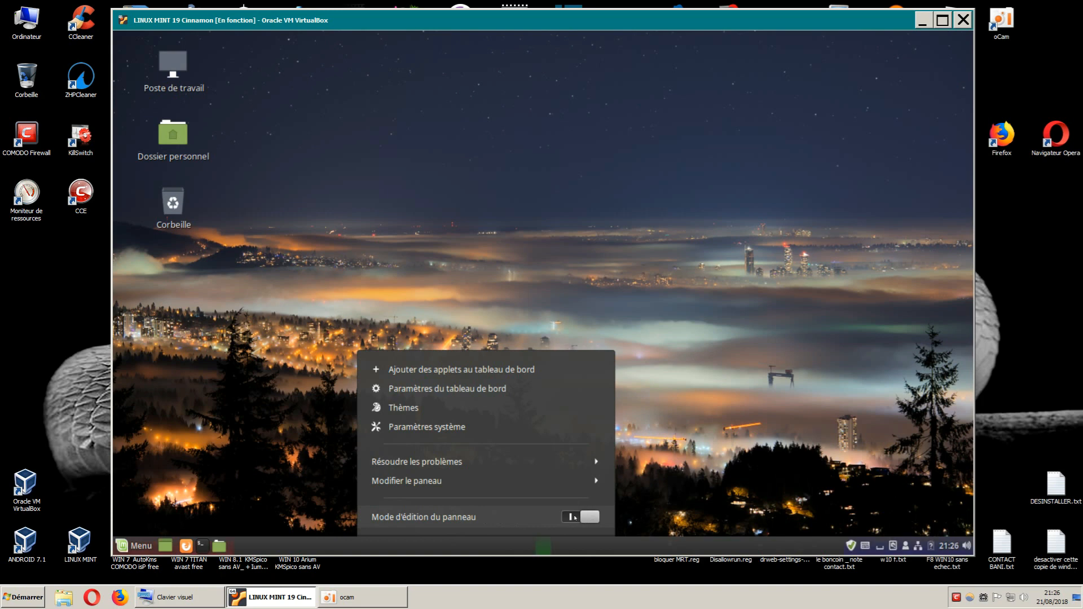
{"action": "left_click", "coordinate": [575, 518]}
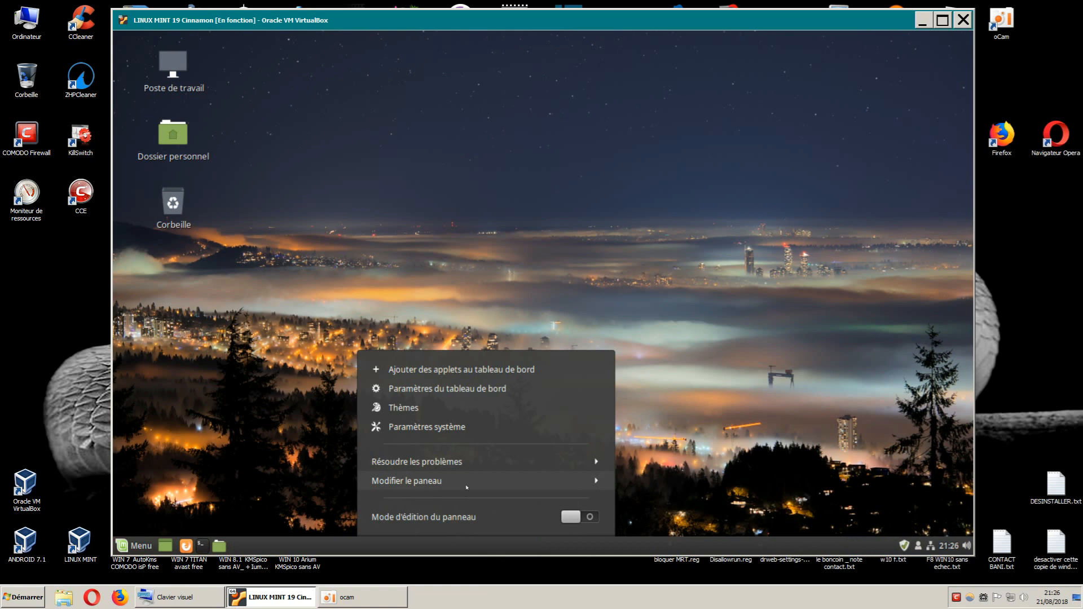
- View the system settings and the panel settings (Tableau de bord), closing each window after viewing
{"action": "left_click", "coordinate": [440, 429]}
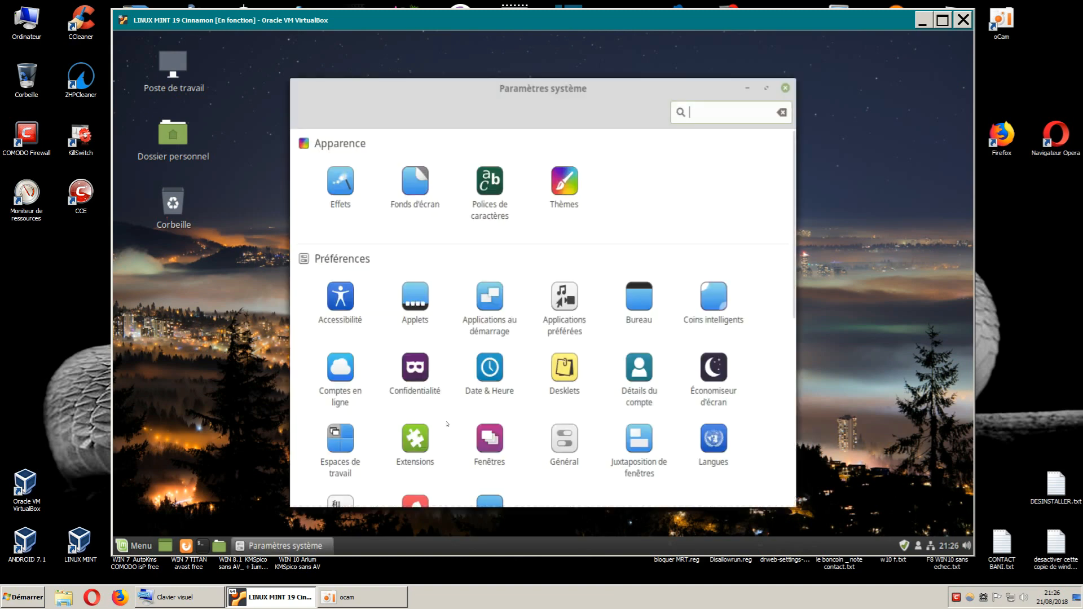
{"action": "left_click", "coordinate": [784, 88]}
{"action": "right_click", "coordinate": [431, 546]}
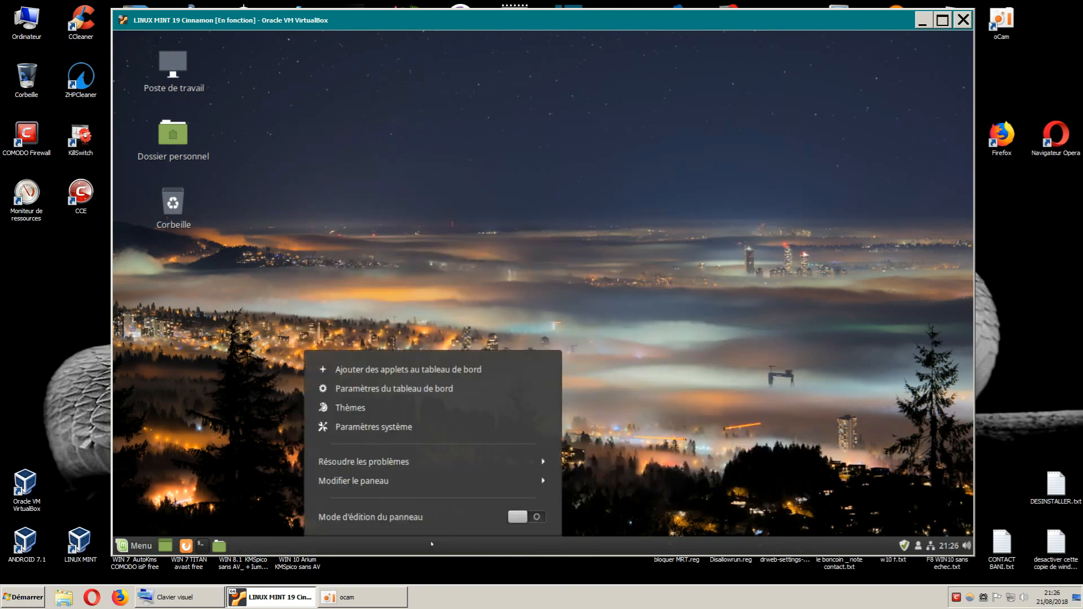
{"action": "left_click", "coordinate": [393, 389]}
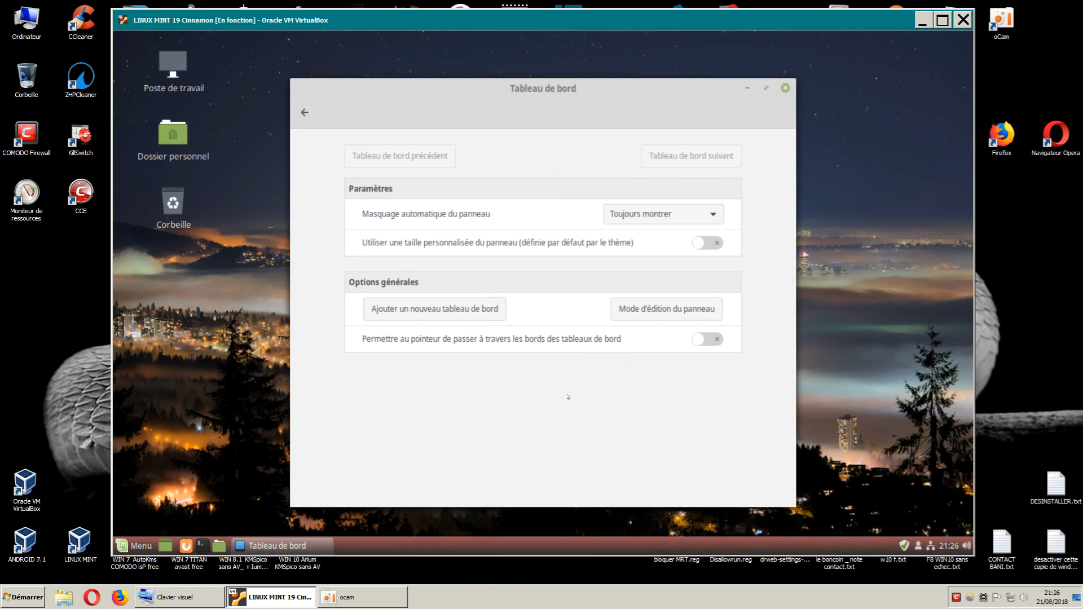
{"action": "left_click", "coordinate": [784, 87]}
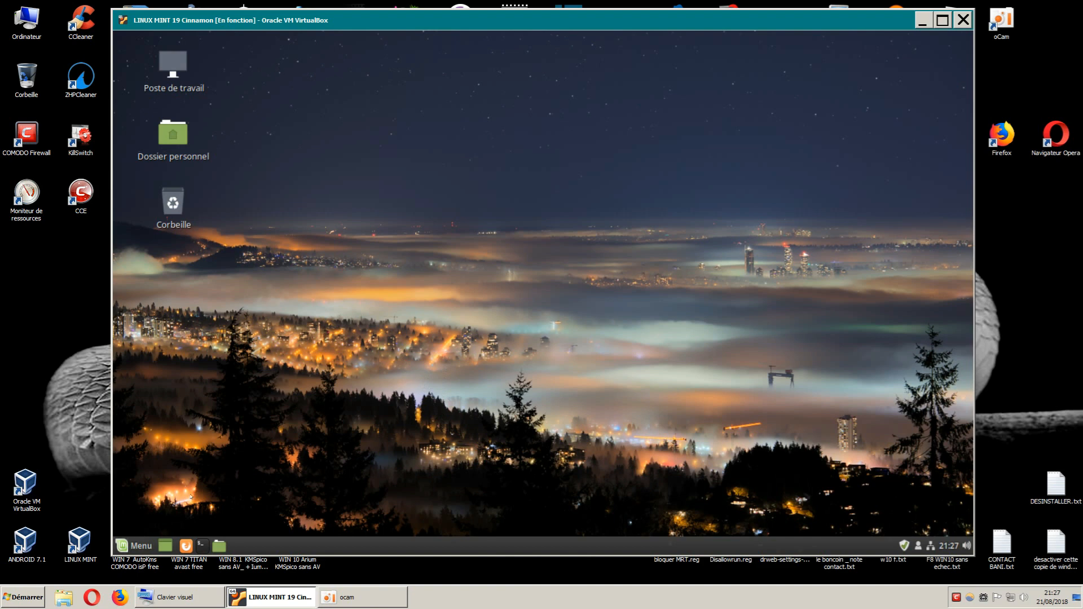
- Browse the Accessoires and Administration application categories, including the BleachBit entries, then close the application list
{"action": "left_click", "coordinate": [139, 545]}
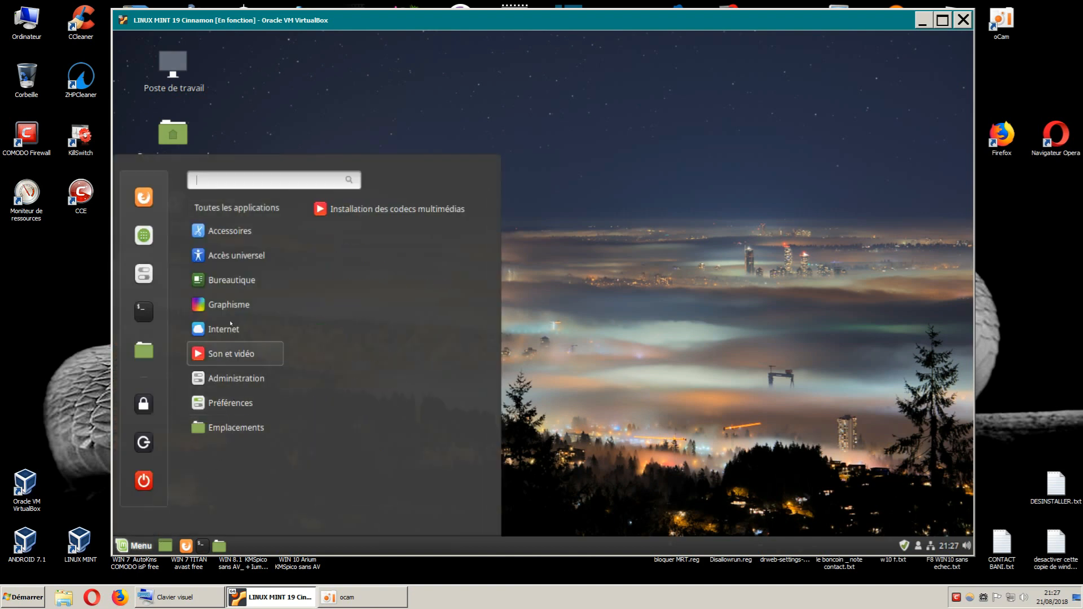
{"action": "mouse_move", "coordinate": [246, 232]}
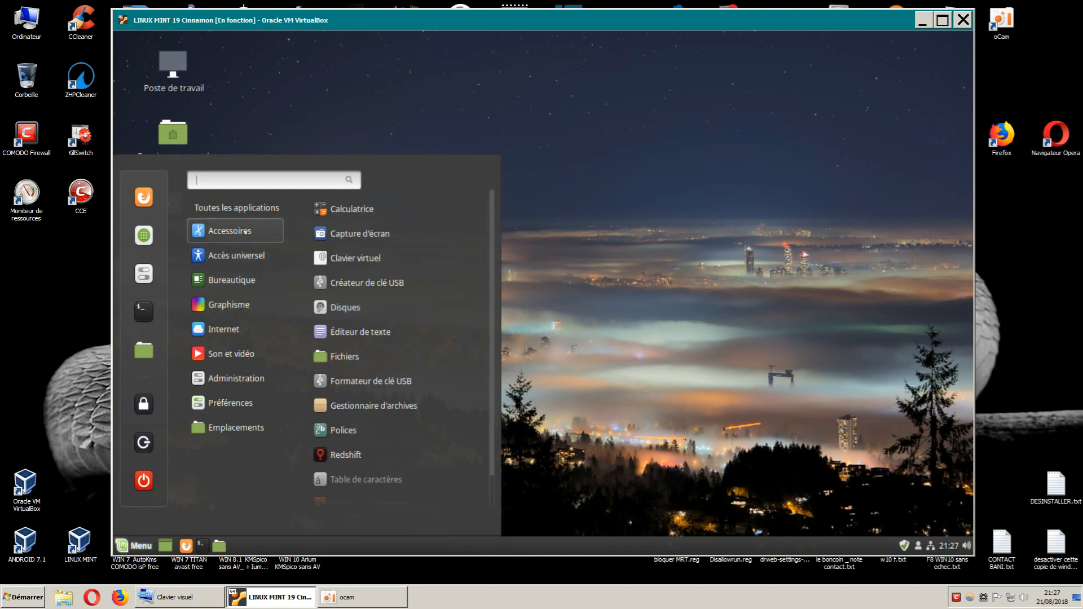
{"action": "mouse_move", "coordinate": [238, 374]}
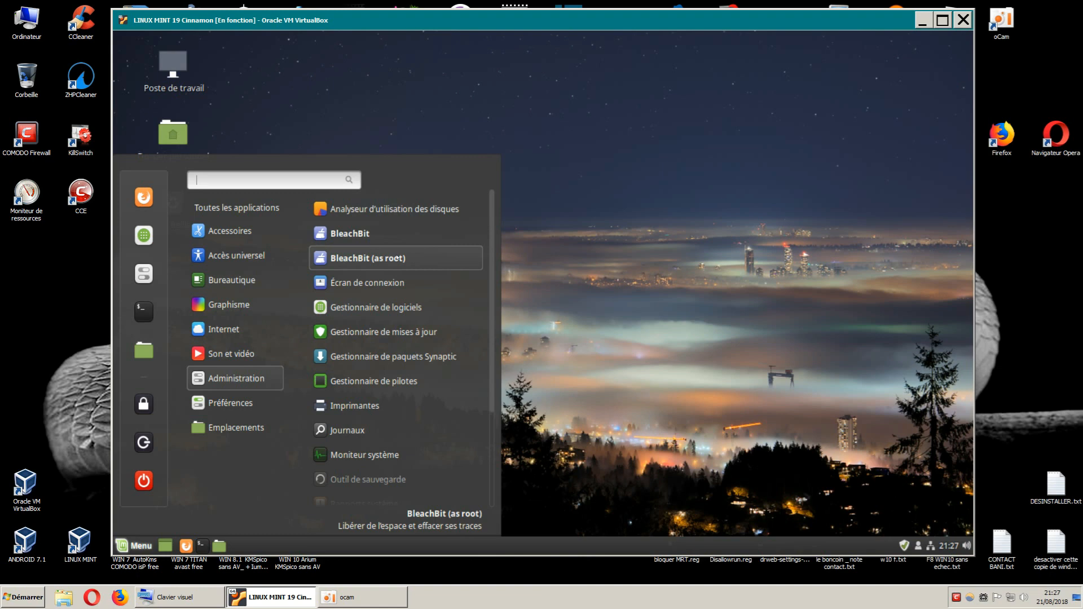
{"action": "left_click", "coordinate": [608, 255]}
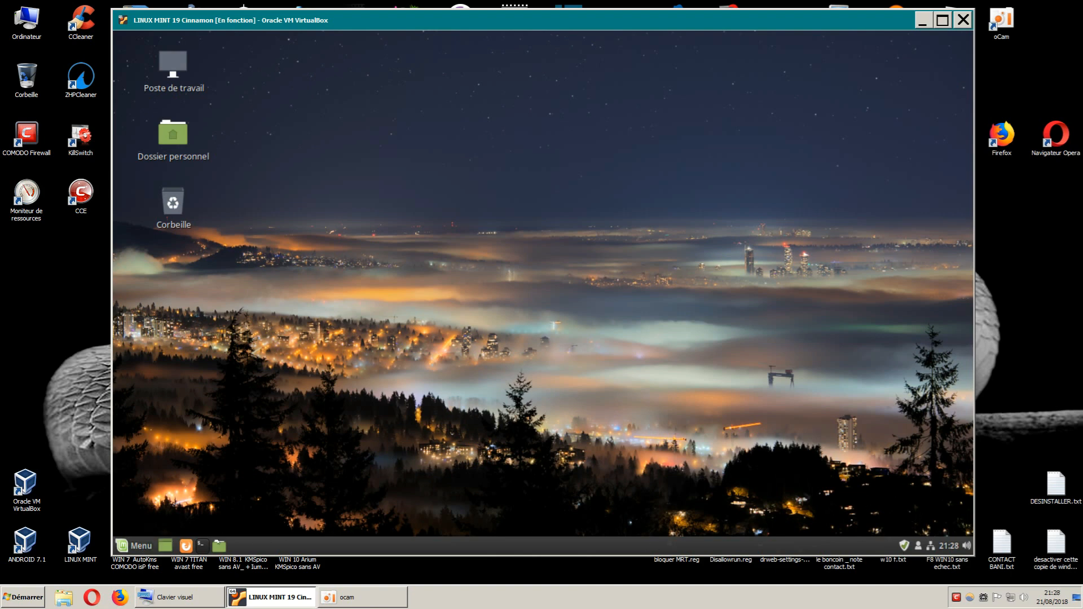
- Examine the full contents of the Préférences category, then the Emplacements folders and the Accessoires category
{"action": "left_click", "coordinate": [135, 545]}
{"action": "mouse_move", "coordinate": [231, 403]}
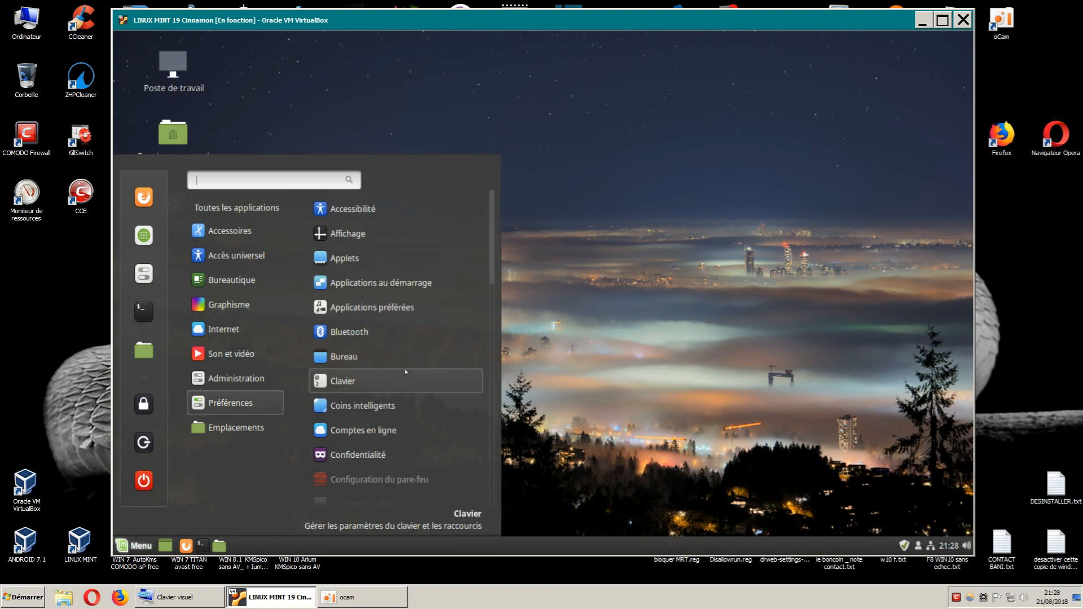
{"action": "scroll", "coordinate": [472, 409], "scroll_direction": "down", "scroll_amount": 8}
{"action": "scroll", "coordinate": [472, 408], "scroll_direction": "up", "scroll_amount": 10}
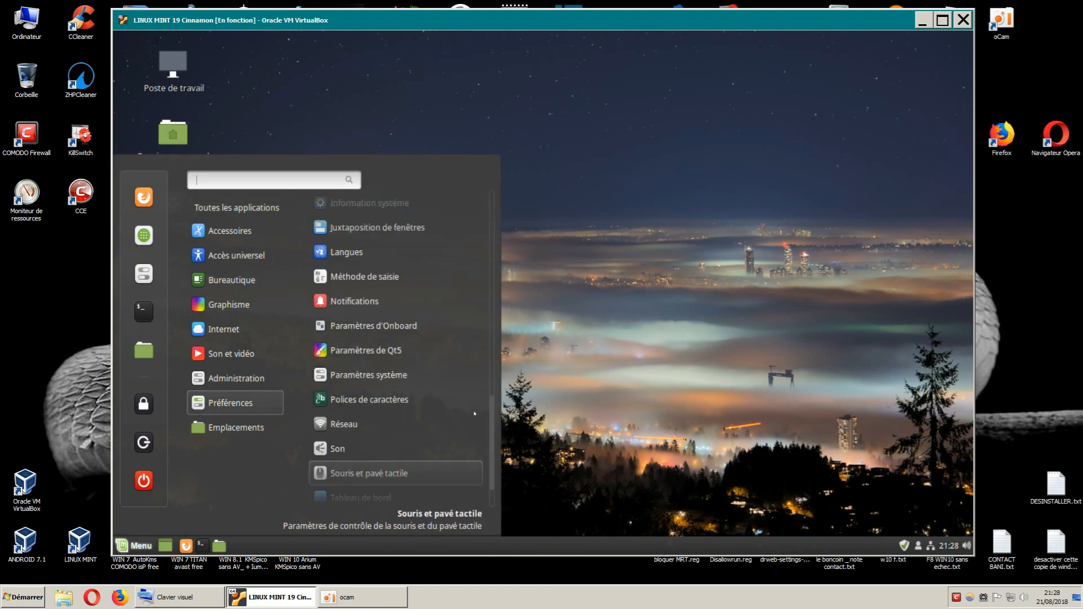
{"action": "scroll", "coordinate": [475, 413], "scroll_direction": "down", "scroll_amount": 8}
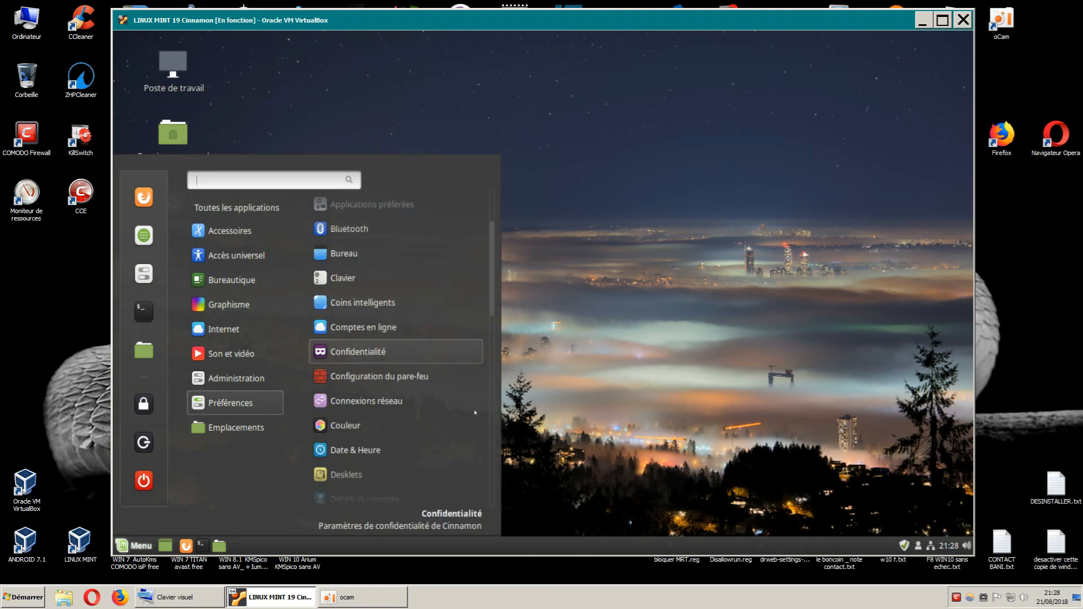
{"action": "mouse_move", "coordinate": [246, 430]}
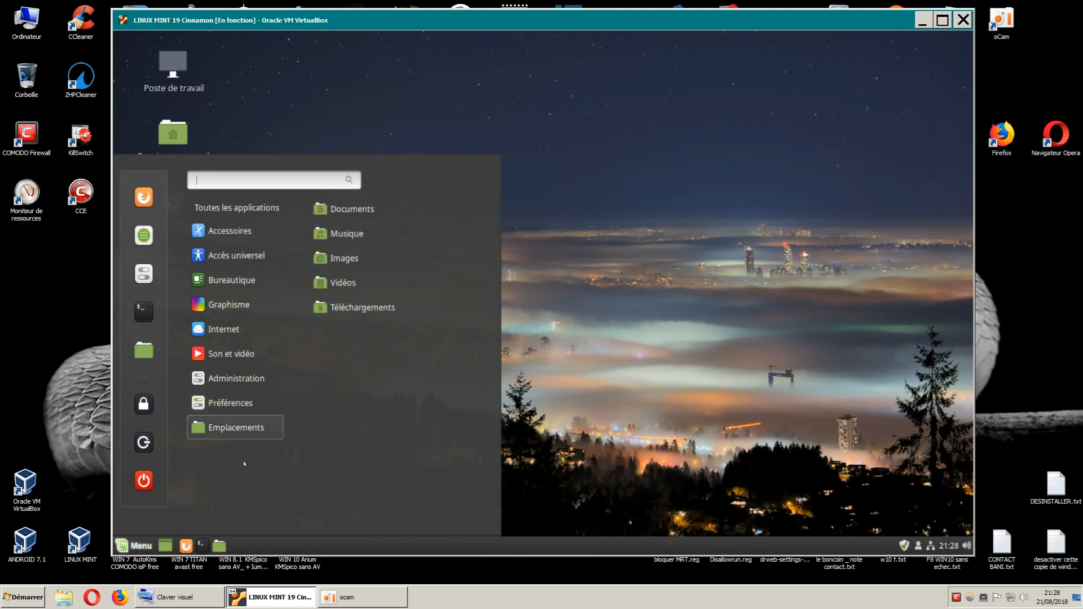
{"action": "mouse_move", "coordinate": [222, 333]}
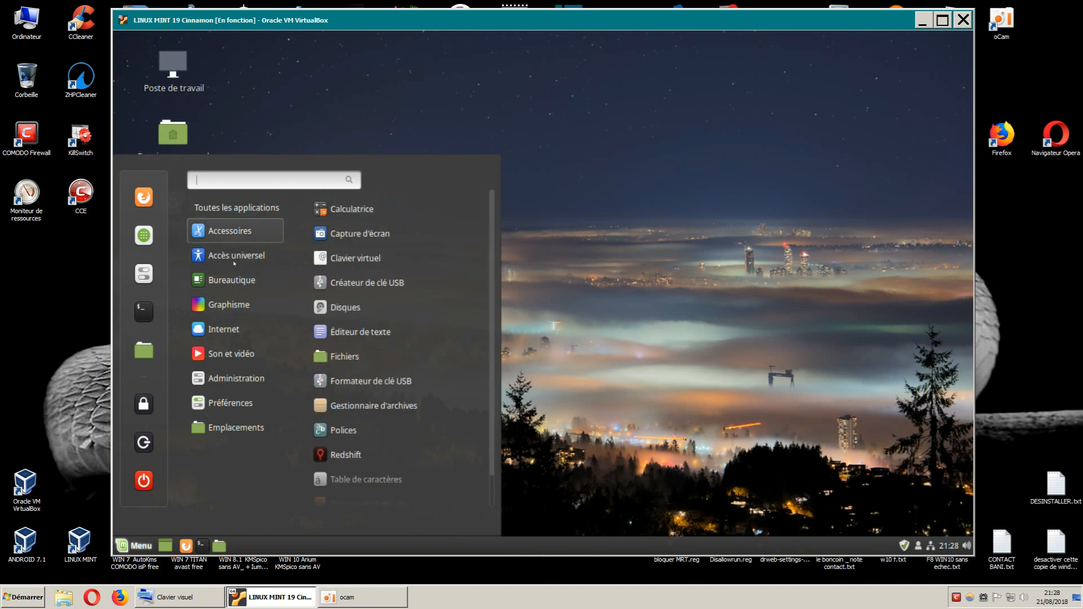
{"action": "mouse_move", "coordinate": [228, 313]}
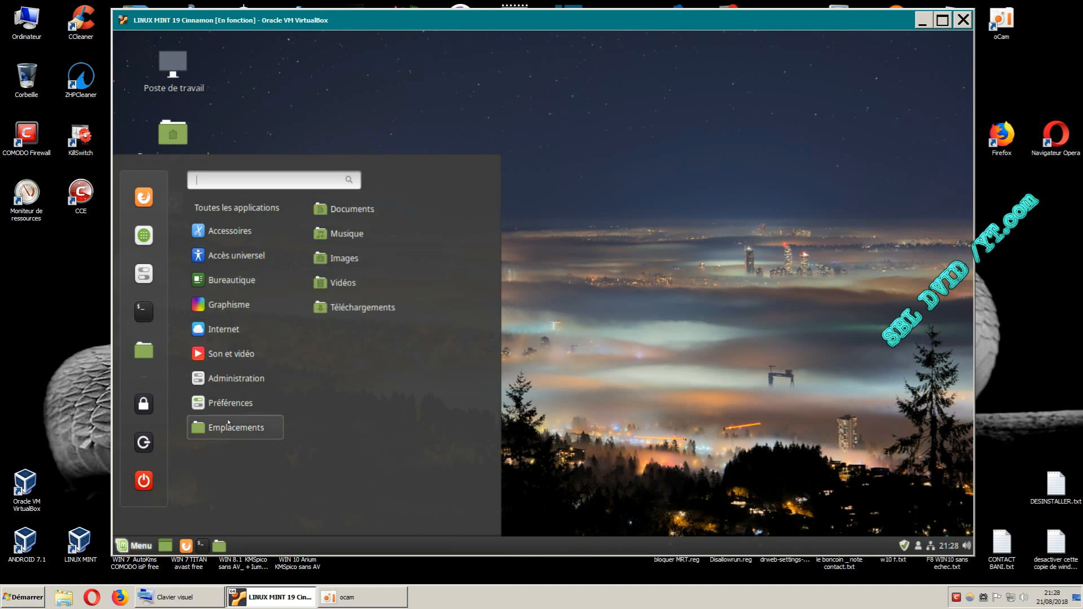
- View the shutdown options and the properties of Poste de travail, closing each window without changing anything
{"action": "left_click", "coordinate": [145, 479]}
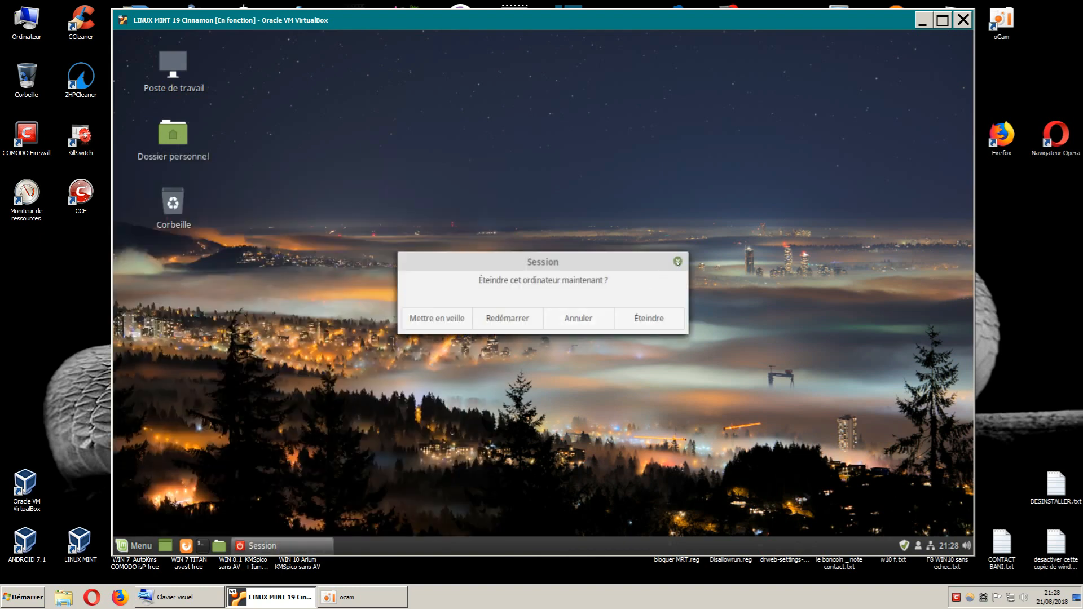
{"action": "left_click", "coordinate": [677, 261]}
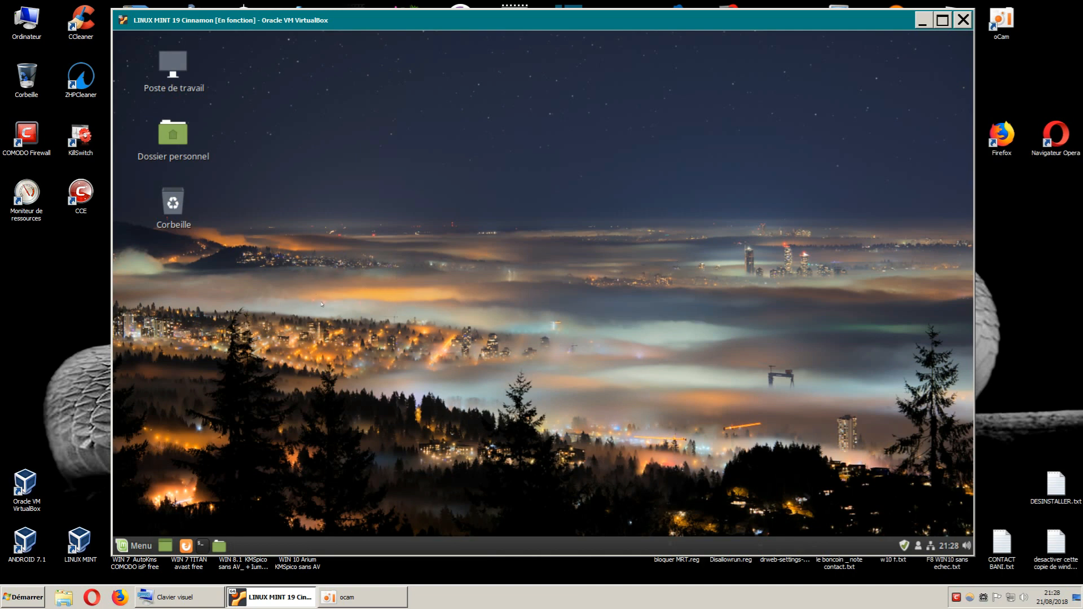
{"action": "right_click", "coordinate": [171, 73]}
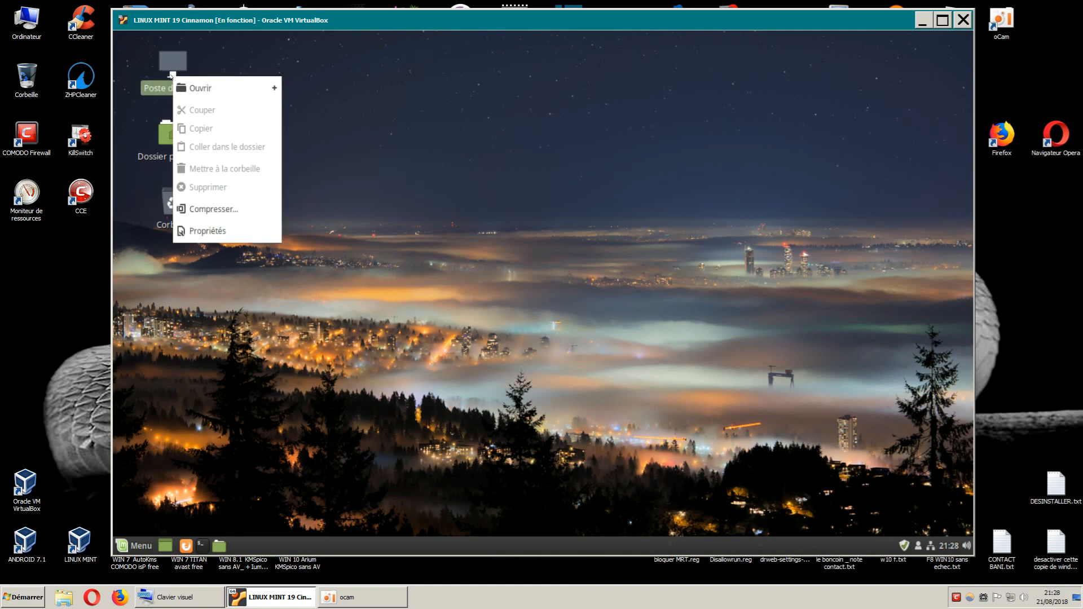
{"action": "left_click", "coordinate": [217, 230]}
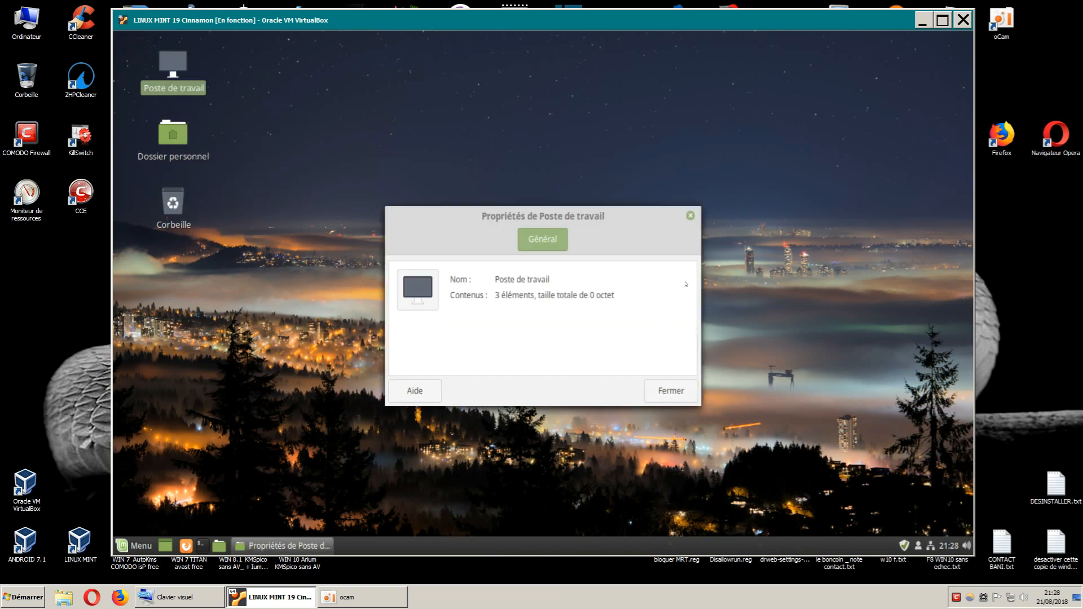
{"action": "left_click", "coordinate": [690, 216]}
{"action": "left_click", "coordinate": [403, 341]}
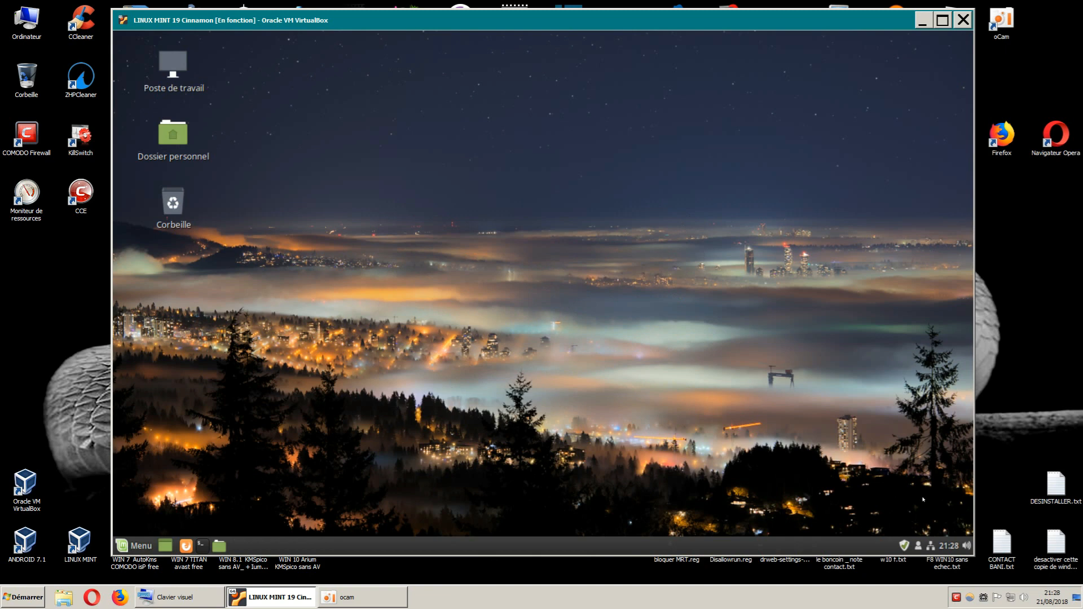
- View the sound applet's configuration and its import, export and reset options, then close the Son window
{"action": "left_click", "coordinate": [966, 545]}
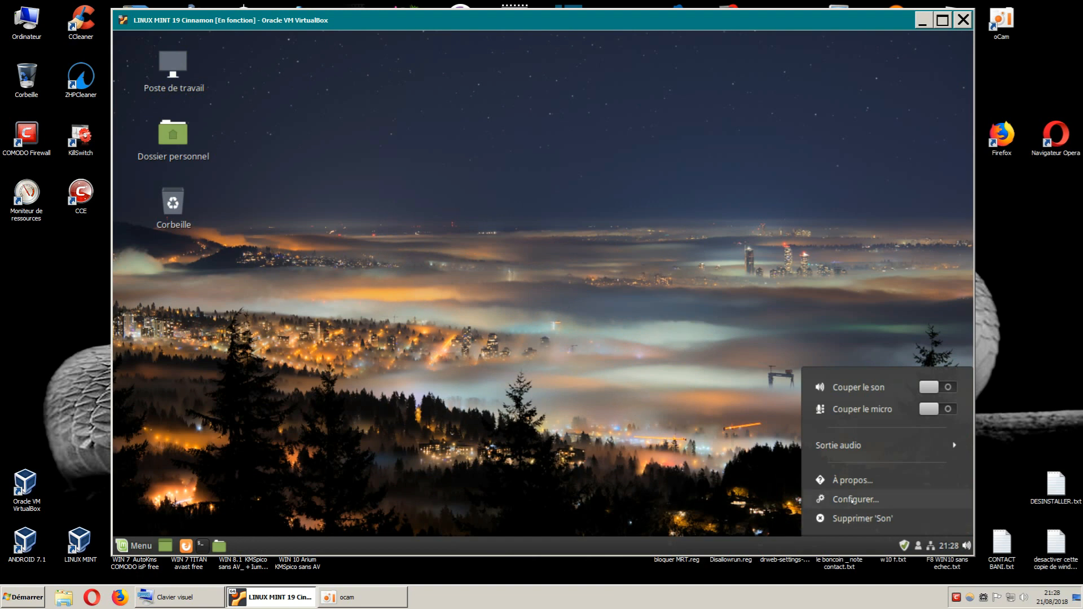
{"action": "left_click", "coordinate": [852, 500]}
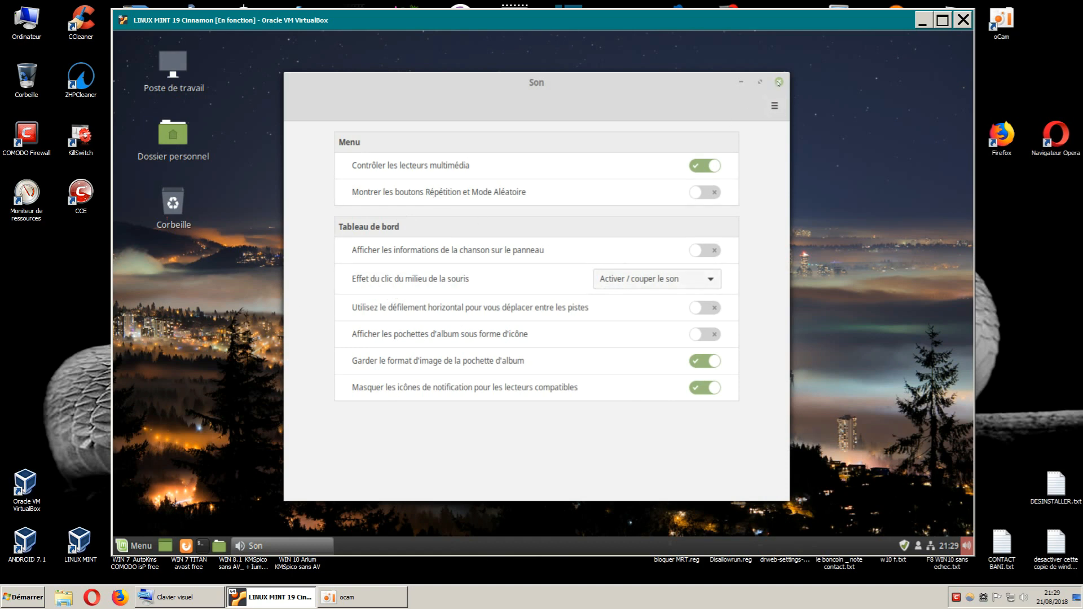
{"action": "left_click", "coordinate": [772, 106]}
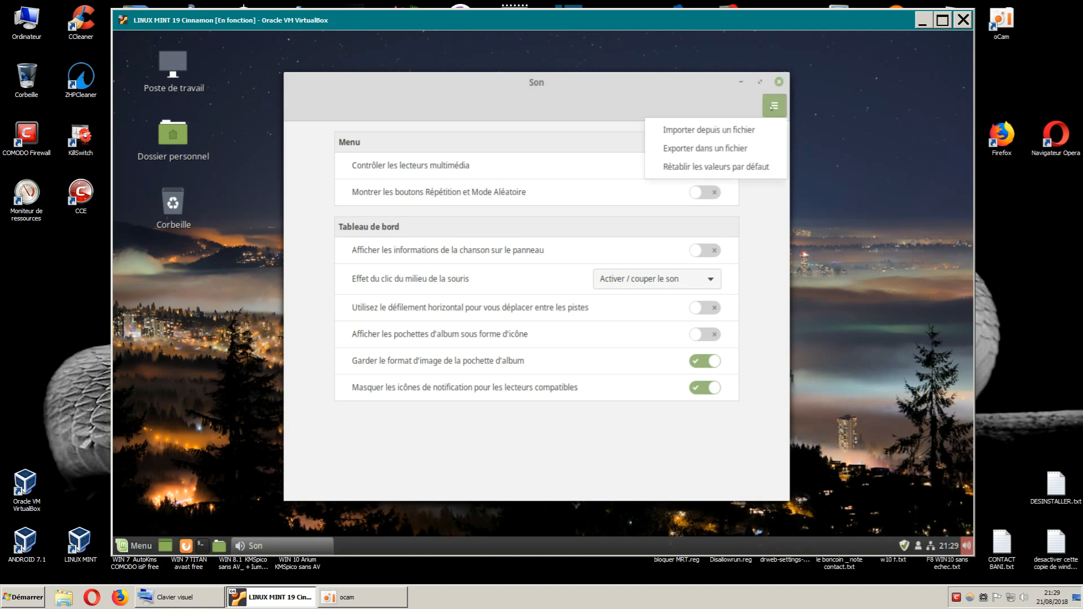
{"action": "left_click", "coordinate": [774, 105]}
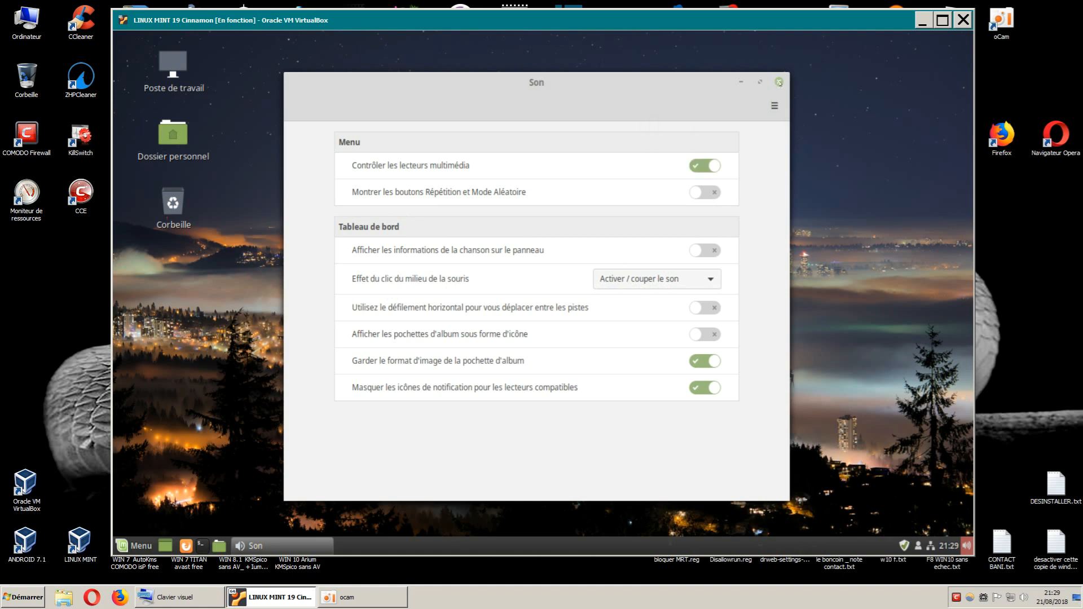
{"action": "left_click", "coordinate": [778, 82]}
- Refresh the updates in the update manager and view its Options and Niveaux preferences, then close both windows
{"action": "left_click", "coordinate": [904, 544]}
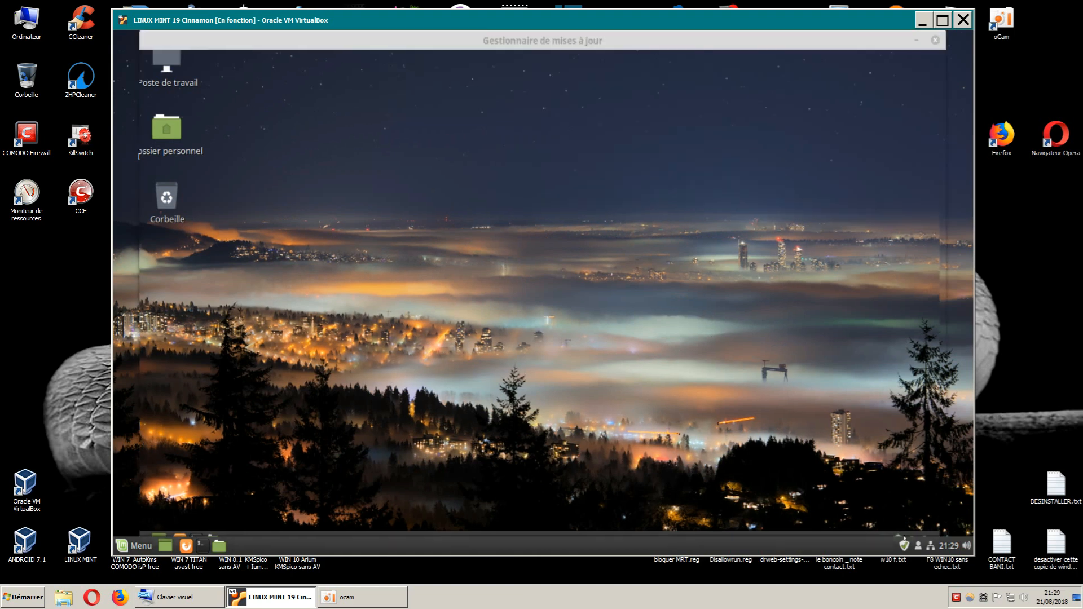
{"action": "left_click", "coordinate": [289, 90]}
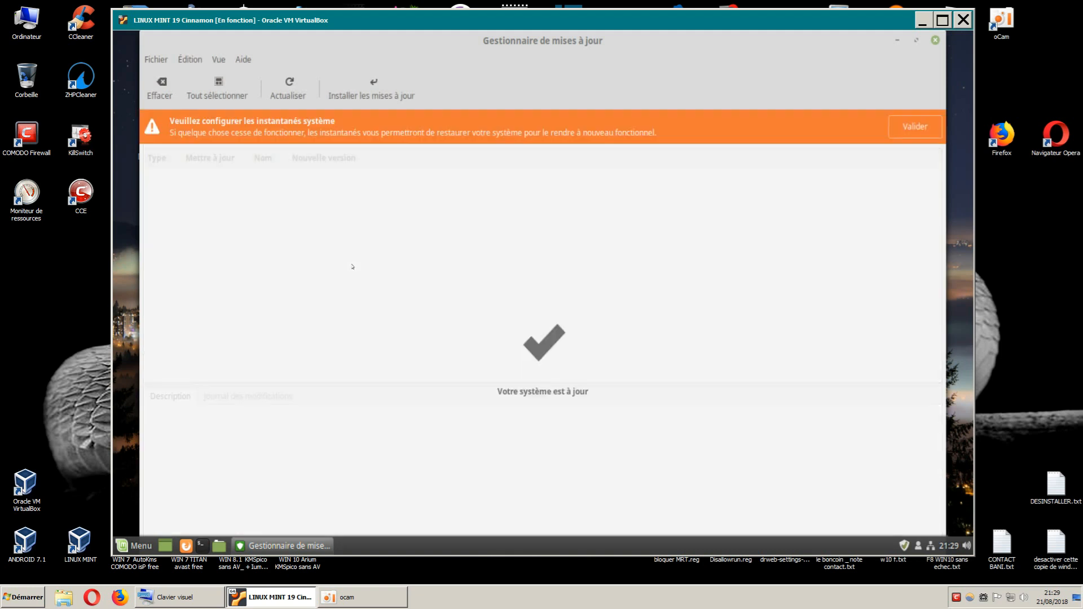
{"action": "left_click", "coordinate": [192, 60]}
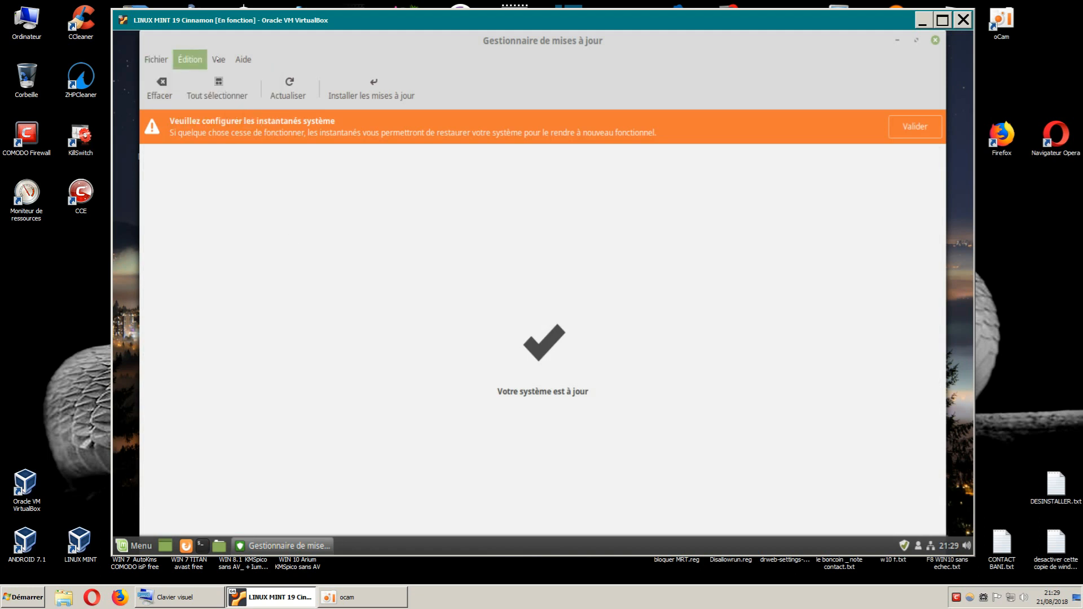
{"action": "mouse_move", "coordinate": [218, 59]}
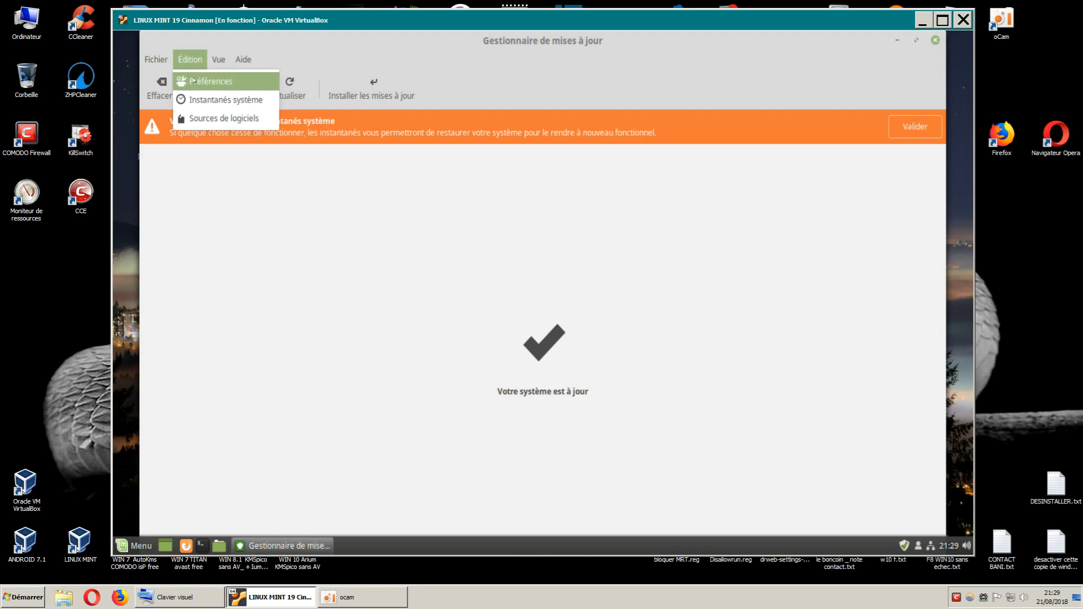
{"action": "left_click", "coordinate": [193, 81]}
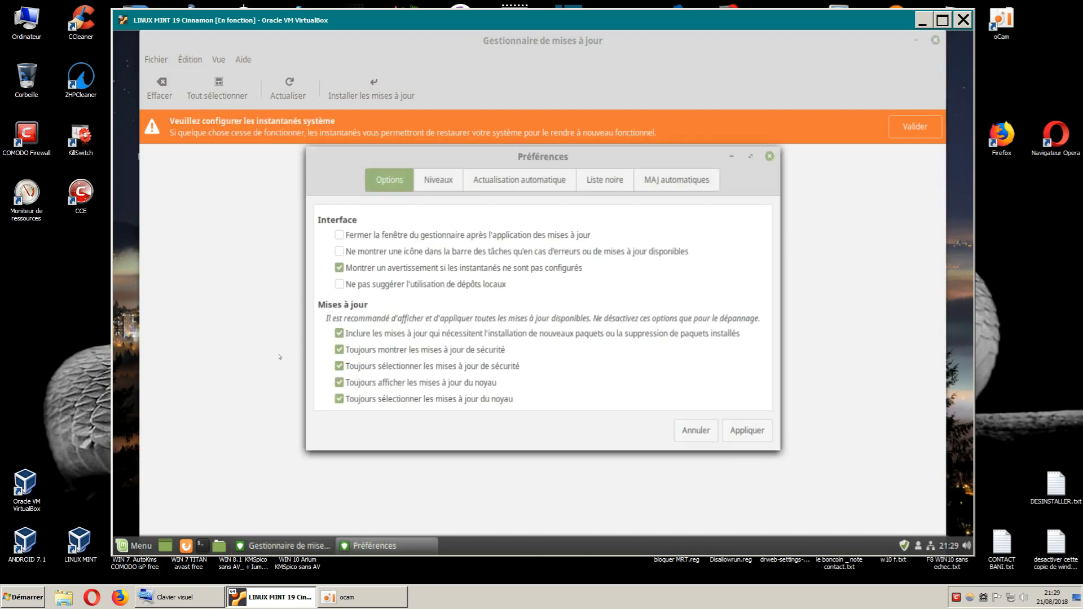
{"action": "left_click", "coordinate": [428, 182]}
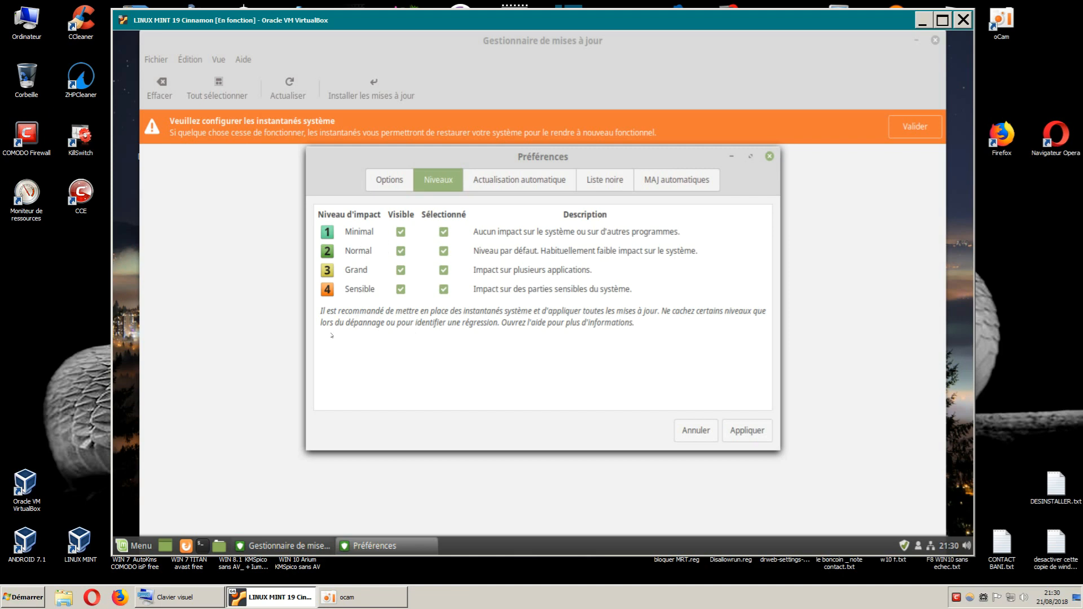
{"action": "left_click", "coordinate": [769, 156]}
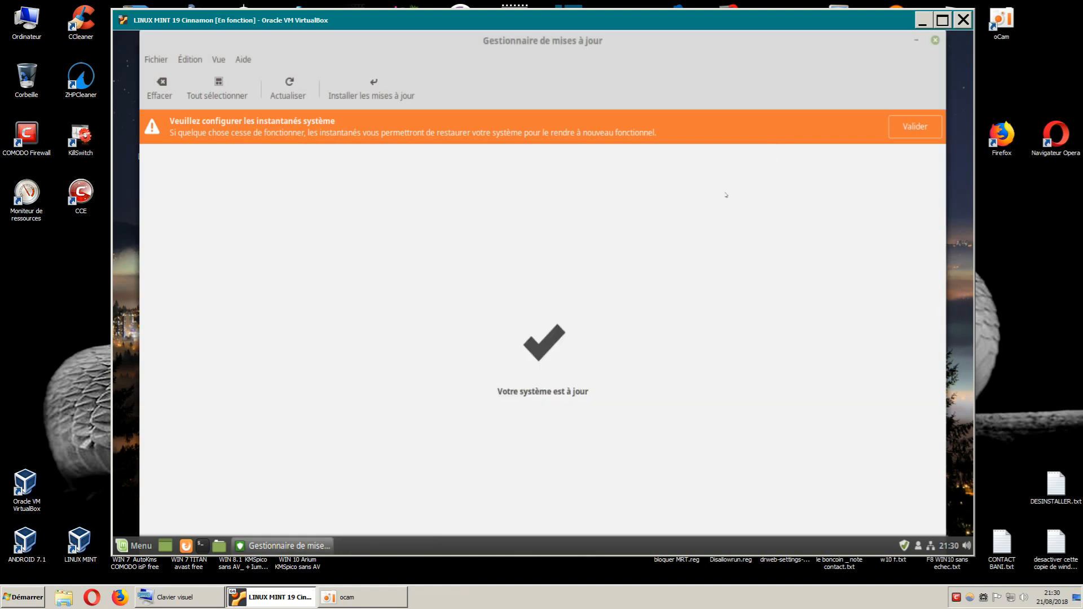
{"action": "left_click", "coordinate": [934, 41]}
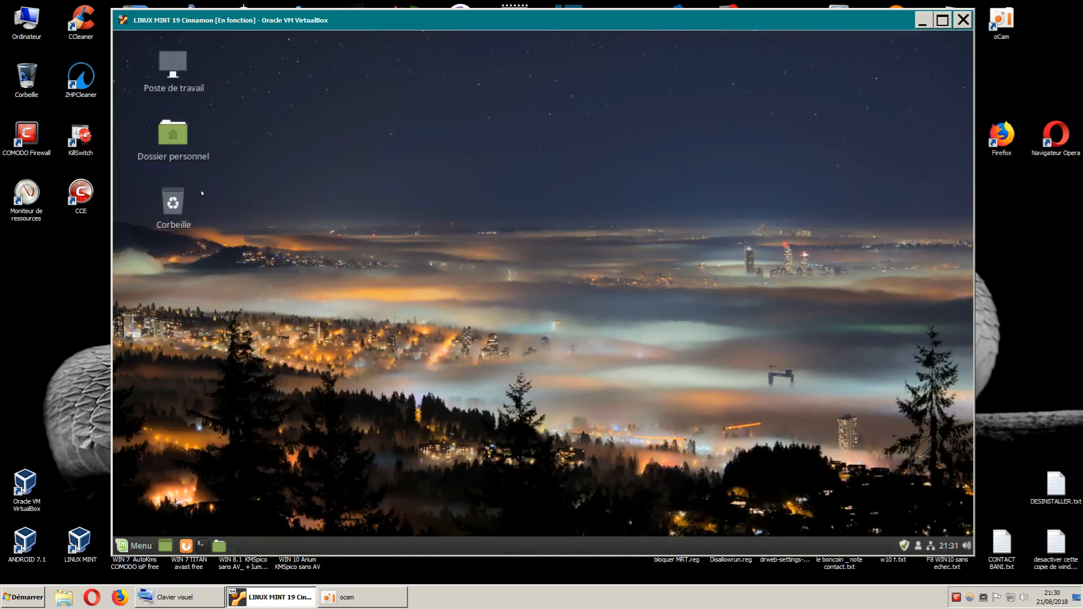
- View the contents of the personal folder (Dossier personnel), close it, and glance at the application list
{"action": "double_click", "coordinate": [179, 144]}
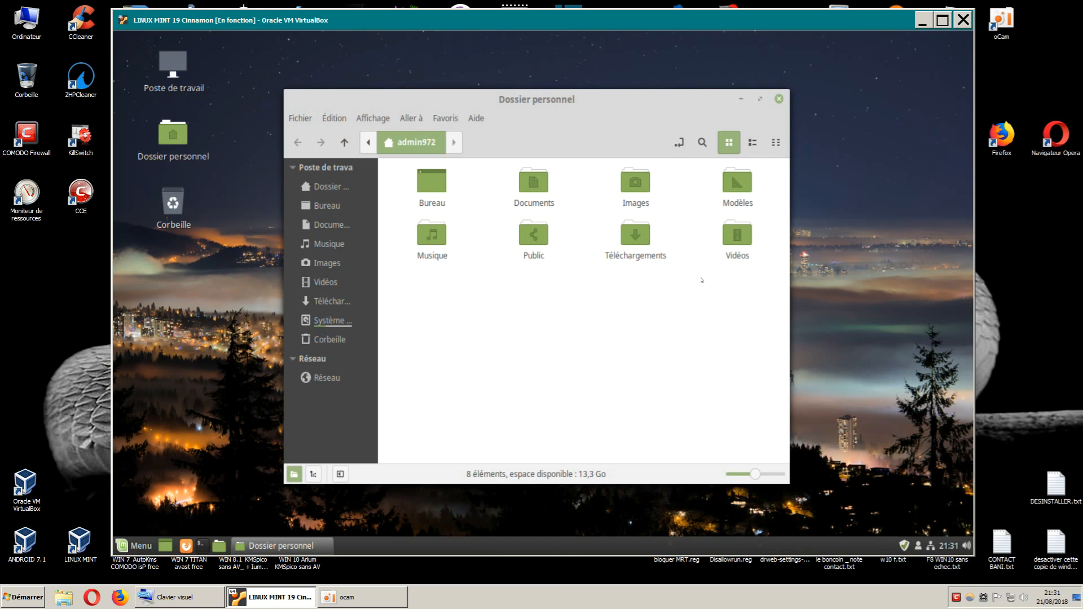
{"action": "left_click", "coordinate": [778, 100]}
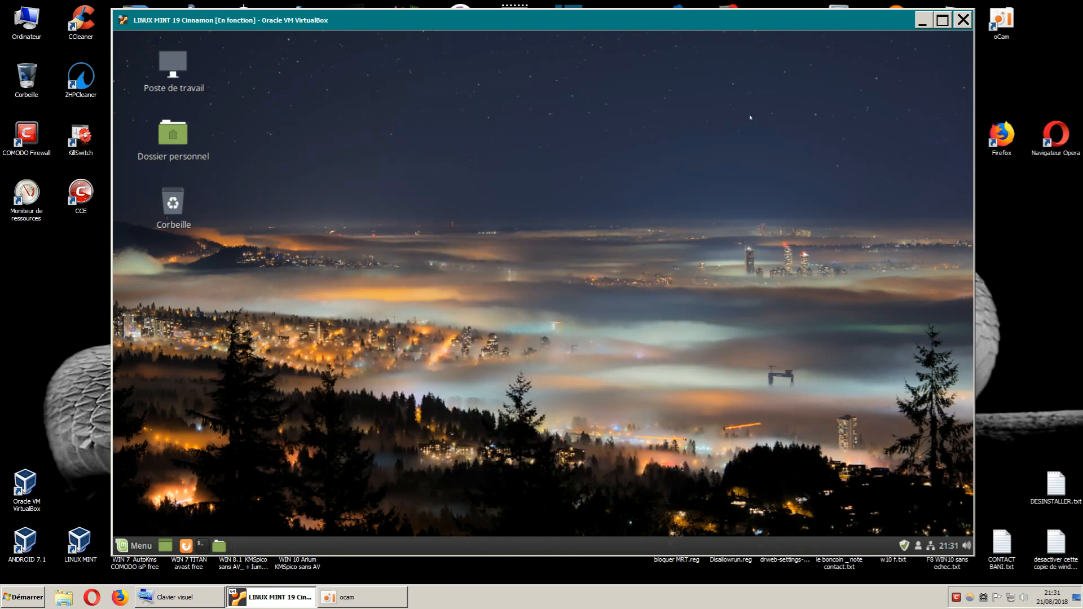
{"action": "left_click", "coordinate": [134, 545]}
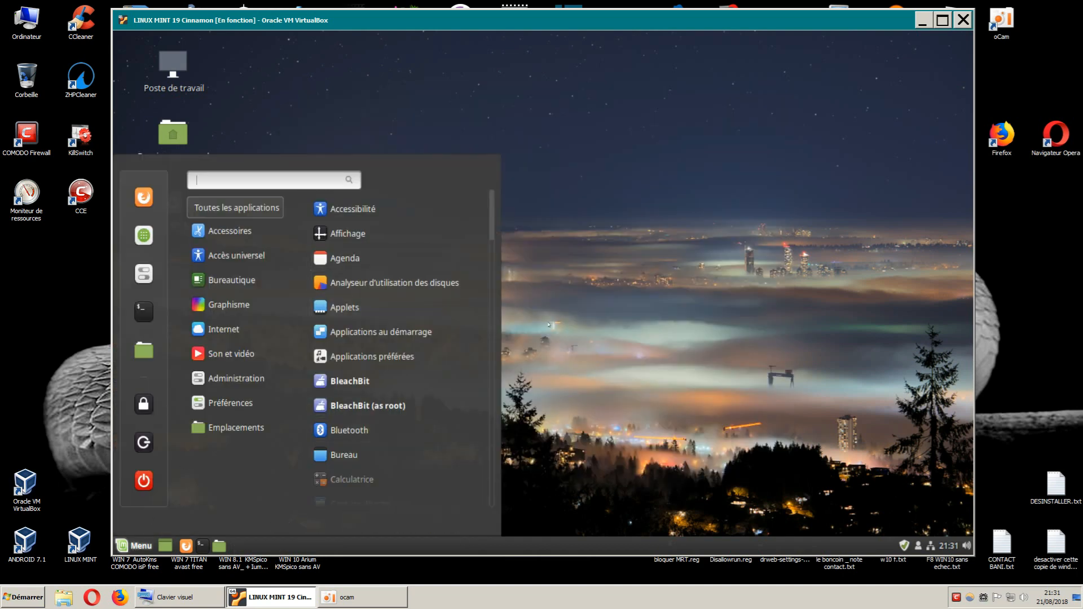
{"action": "left_click", "coordinate": [607, 289]}
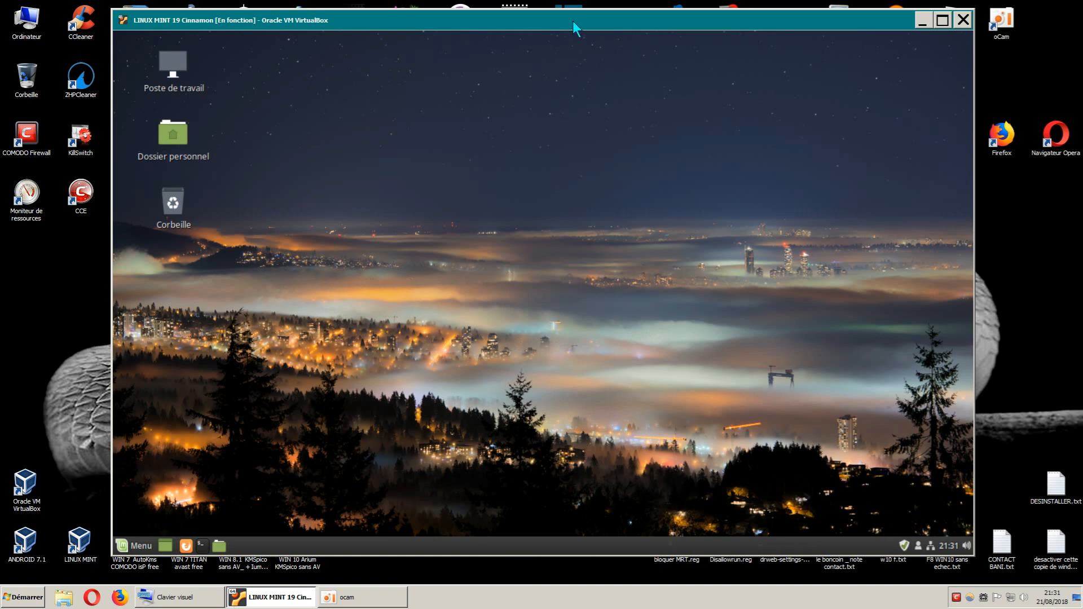
- Shift the virtual machine window slightly, browse the full application list and the Préférences category, then close the application list
{"action": "left_click_drag", "start_coordinate": [587, 27], "coordinate": [599, 24]}
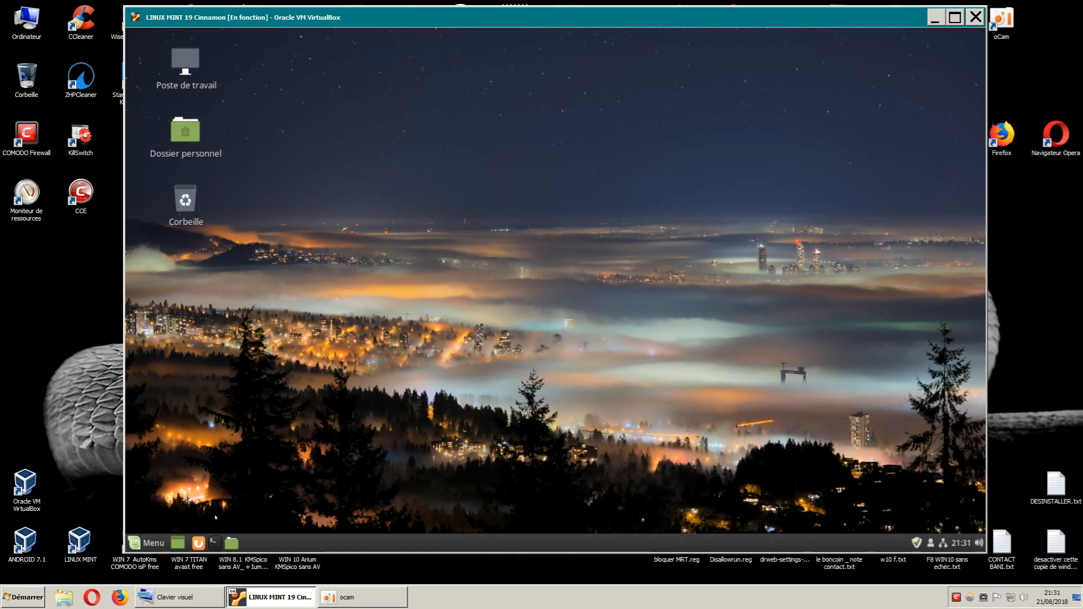
{"action": "left_click", "coordinate": [147, 543]}
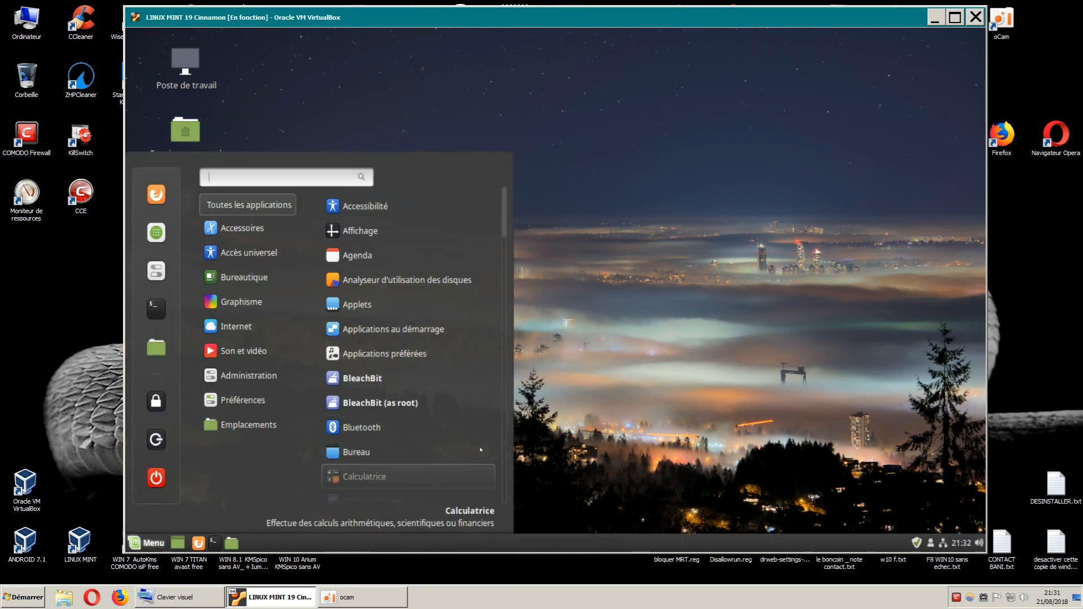
{"action": "scroll", "coordinate": [414, 425], "scroll_direction": "down", "scroll_amount": 5}
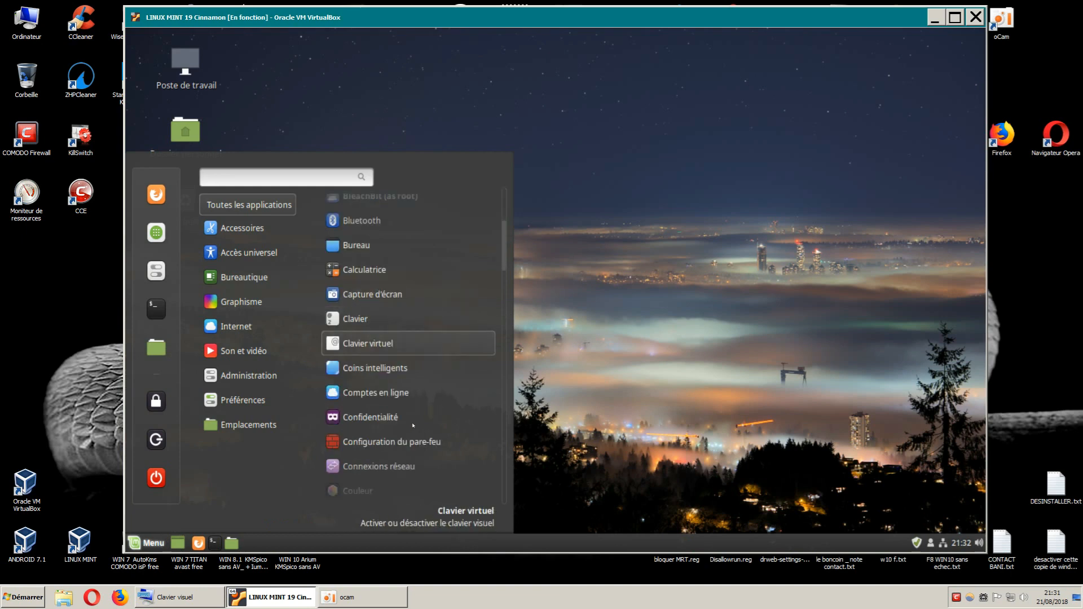
{"action": "scroll", "coordinate": [414, 426], "scroll_direction": "down", "scroll_amount": 5}
{"action": "mouse_move", "coordinate": [245, 400]}
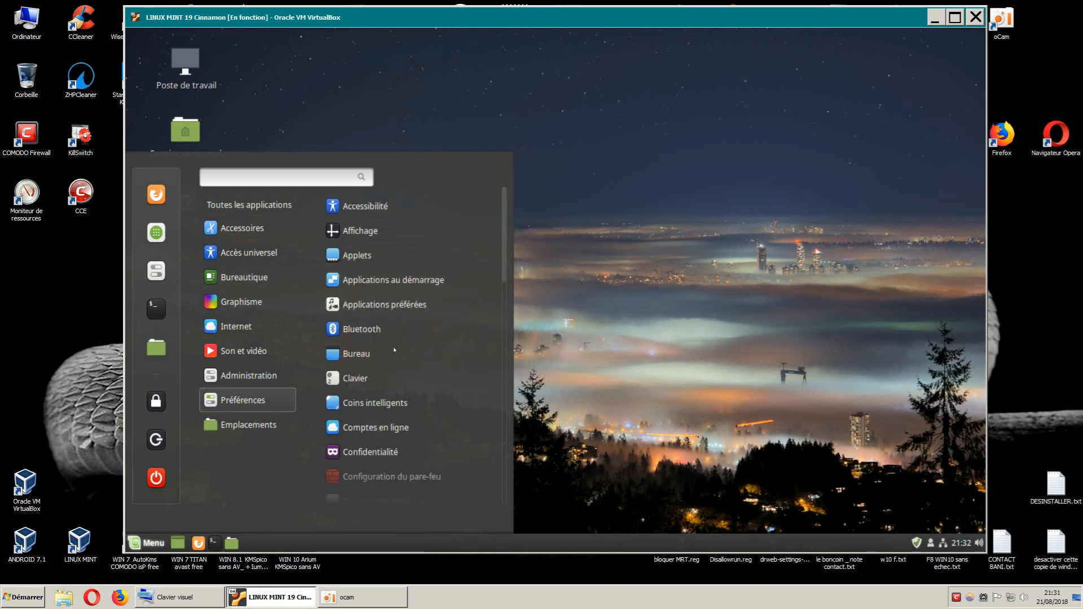
{"action": "left_click", "coordinate": [729, 241]}
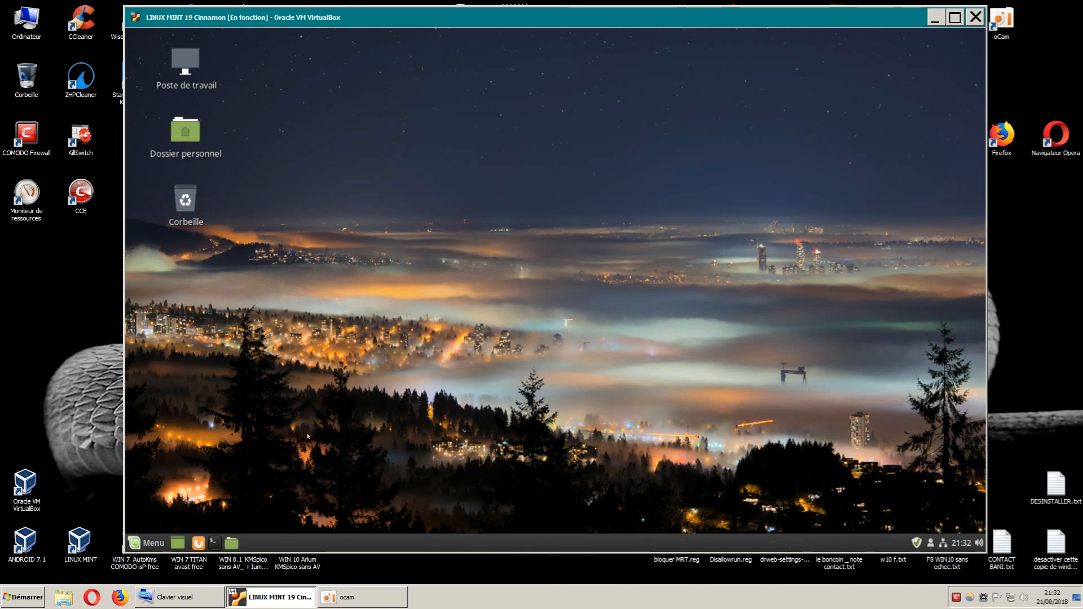
- Launch the Gestionnaire de logiciels, widen its window and reposition it on the Mint desktop
{"action": "left_click", "coordinate": [148, 542]}
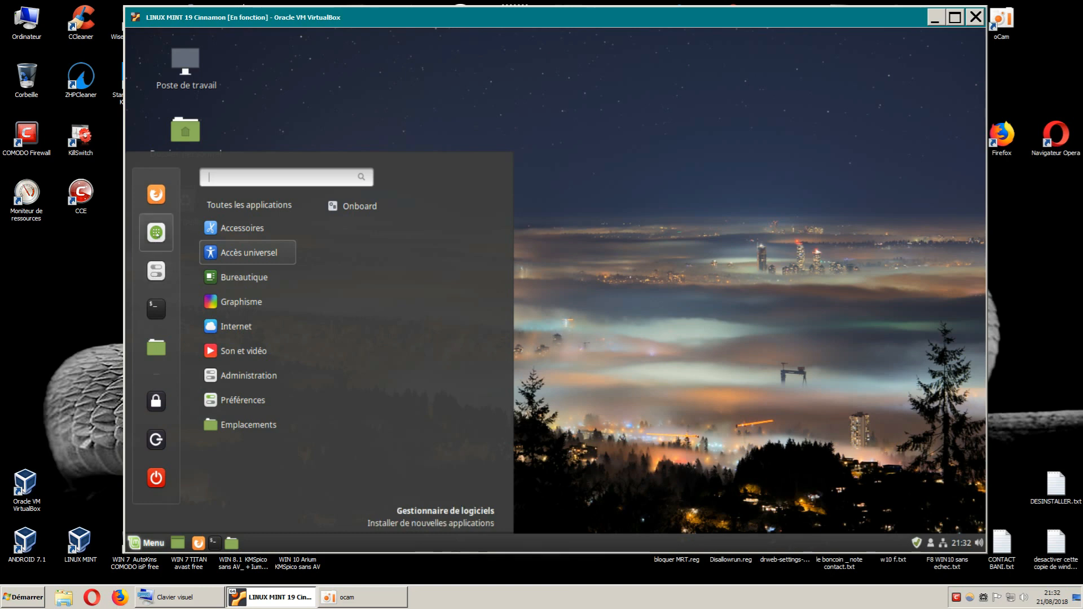
{"action": "left_click", "coordinate": [157, 235]}
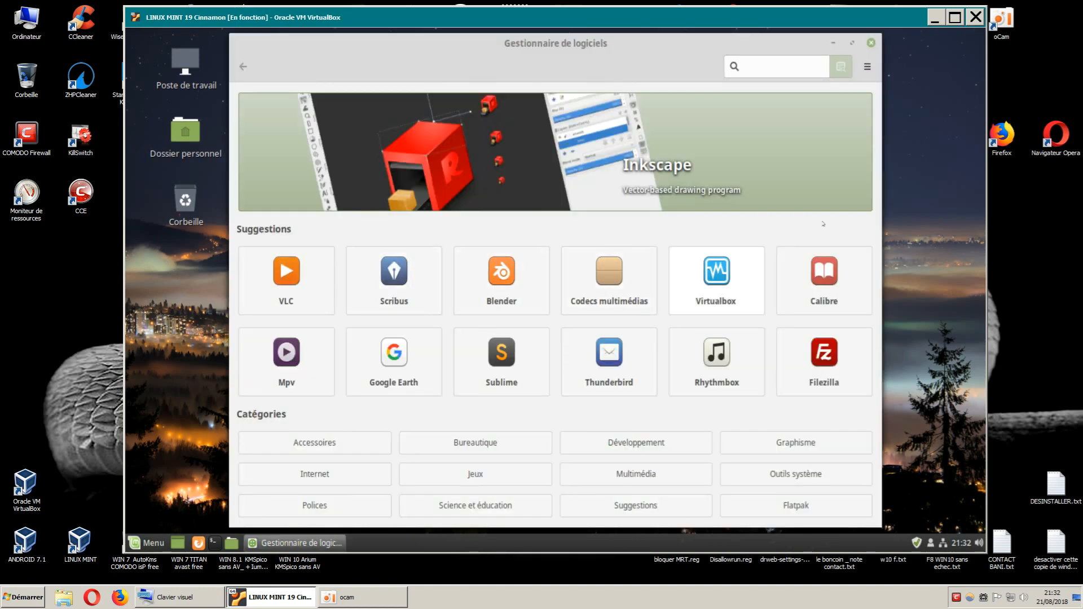
{"action": "left_click_drag", "start_coordinate": [874, 223], "coordinate": [971, 200]}
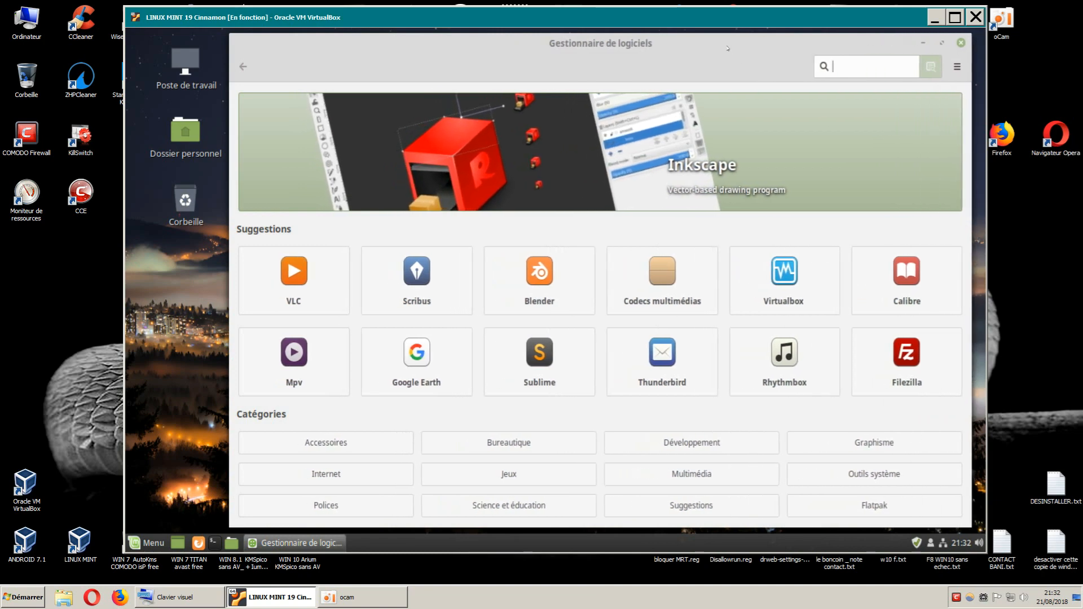
{"action": "left_click_drag", "start_coordinate": [727, 49], "coordinate": [657, 44]}
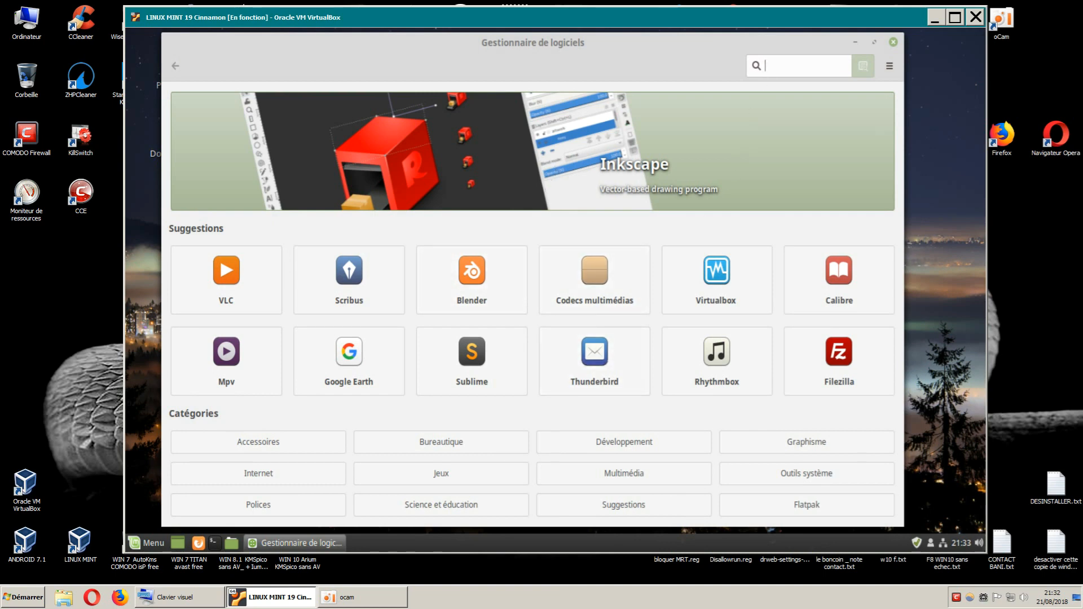
- Search the software manager for kdenlive and view the description page of the standard Kdenlive package
{"action": "type", "text": "kdenlive"}
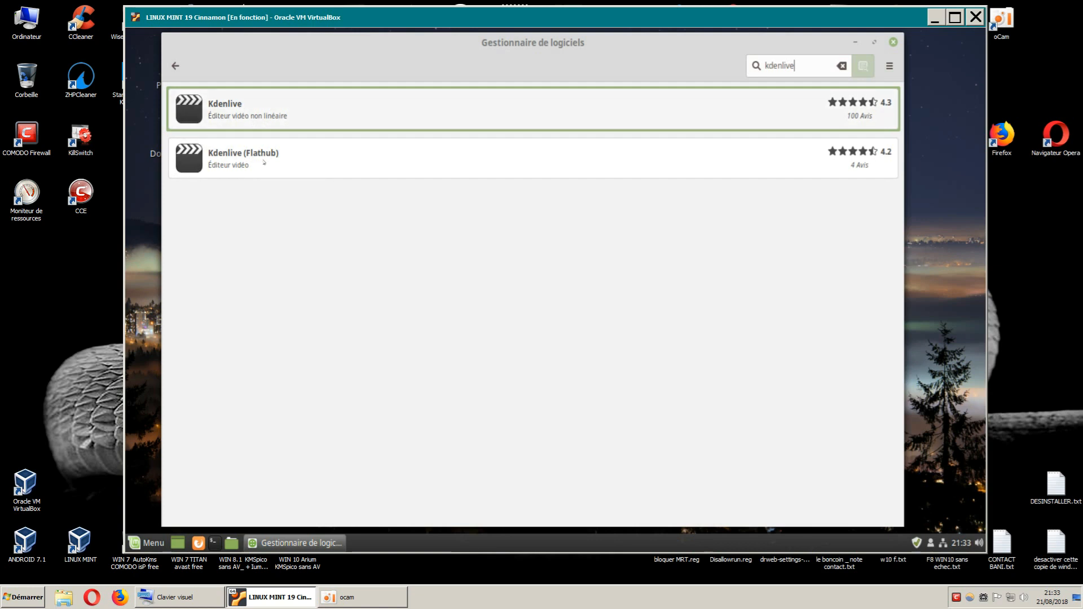
{"action": "left_click", "coordinate": [219, 112]}
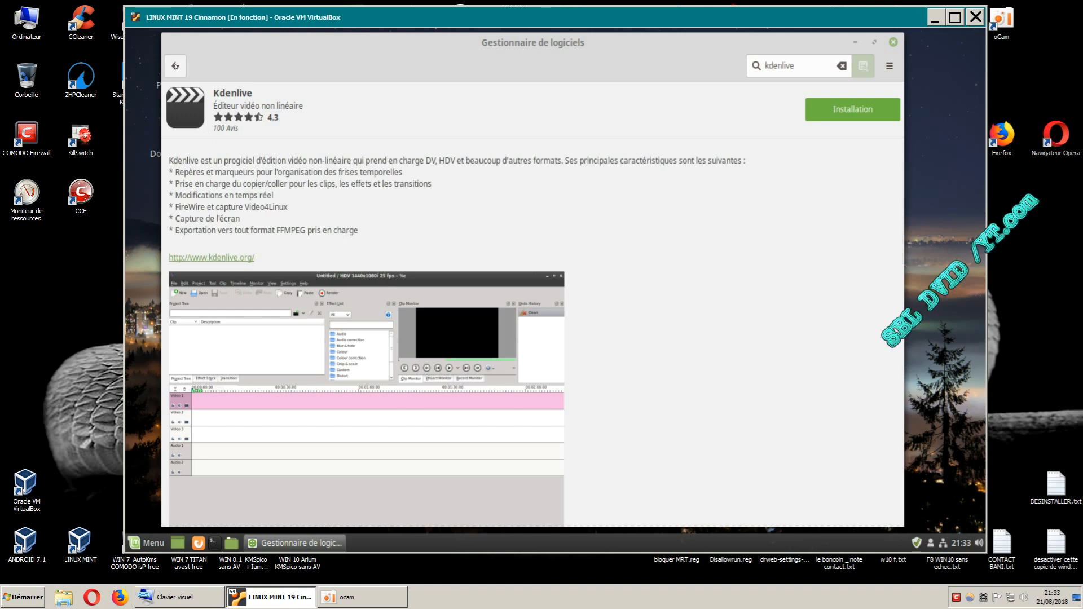
{"action": "left_click", "coordinate": [175, 65]}
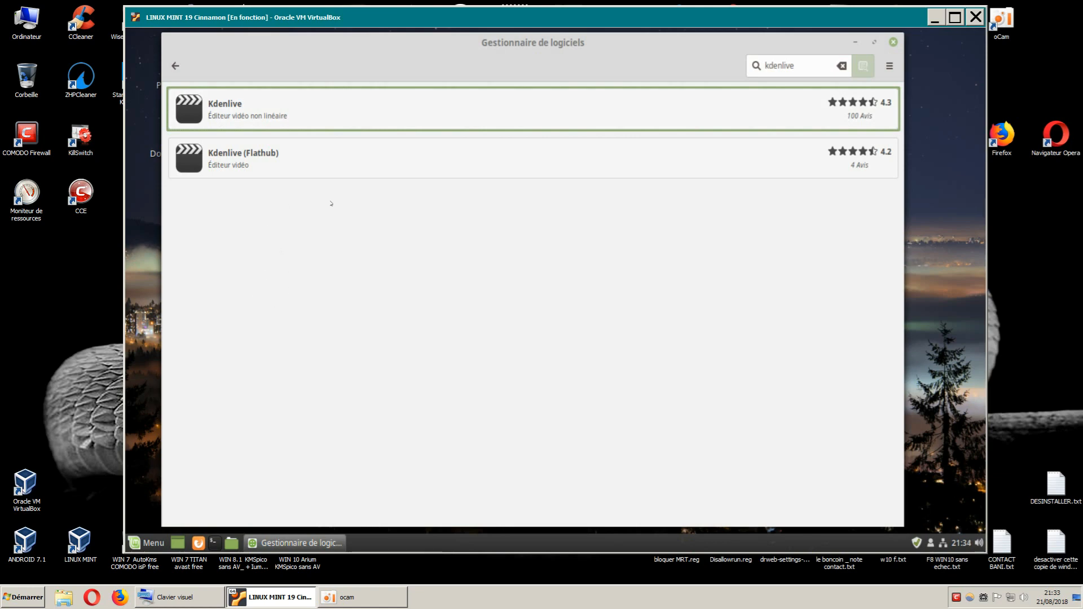
{"action": "left_click", "coordinate": [229, 113]}
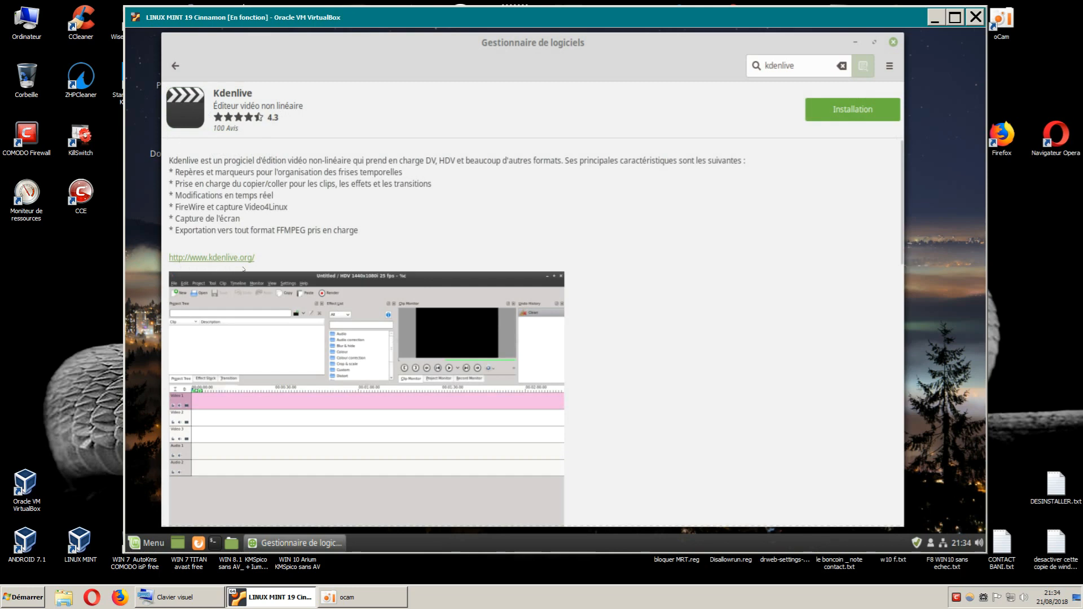
- View the description and screenshot of the Kdenlive (Flathub) package, then return to the search results
{"action": "left_click", "coordinate": [176, 65]}
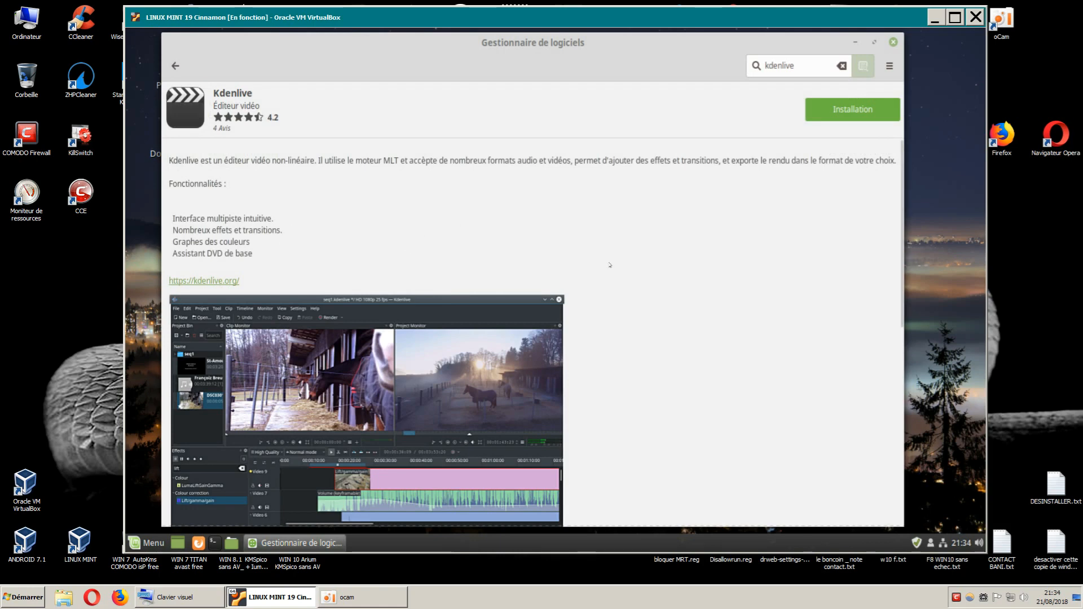
{"action": "scroll", "coordinate": [666, 296], "scroll_direction": "down", "scroll_amount": 3}
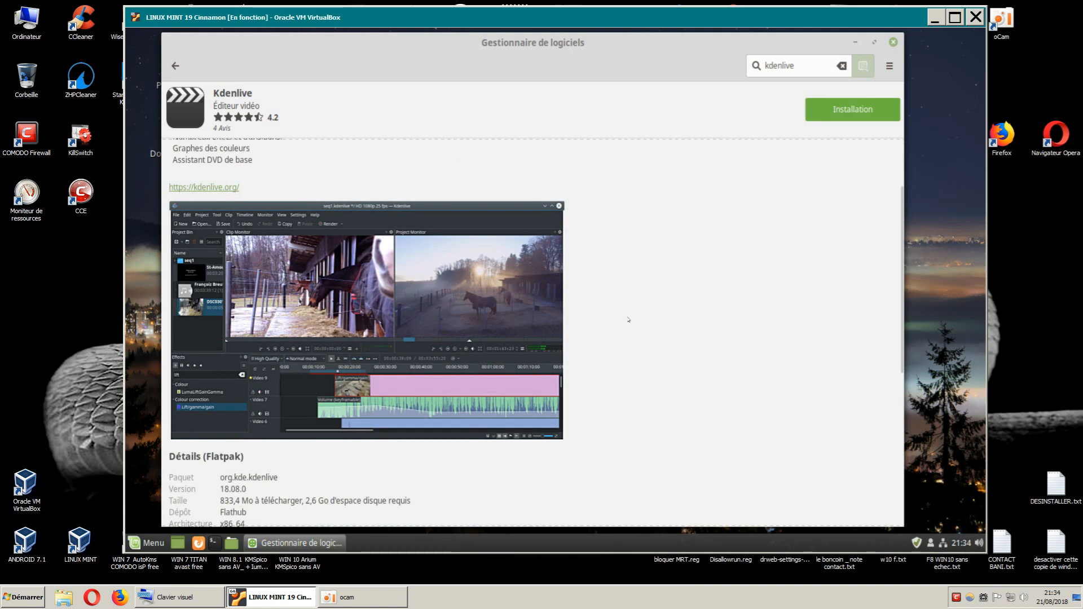
{"action": "left_click", "coordinate": [176, 65]}
- Examine the package name, version and download size of the standard Kdenlive package, then return to the results
{"action": "left_click", "coordinate": [223, 117]}
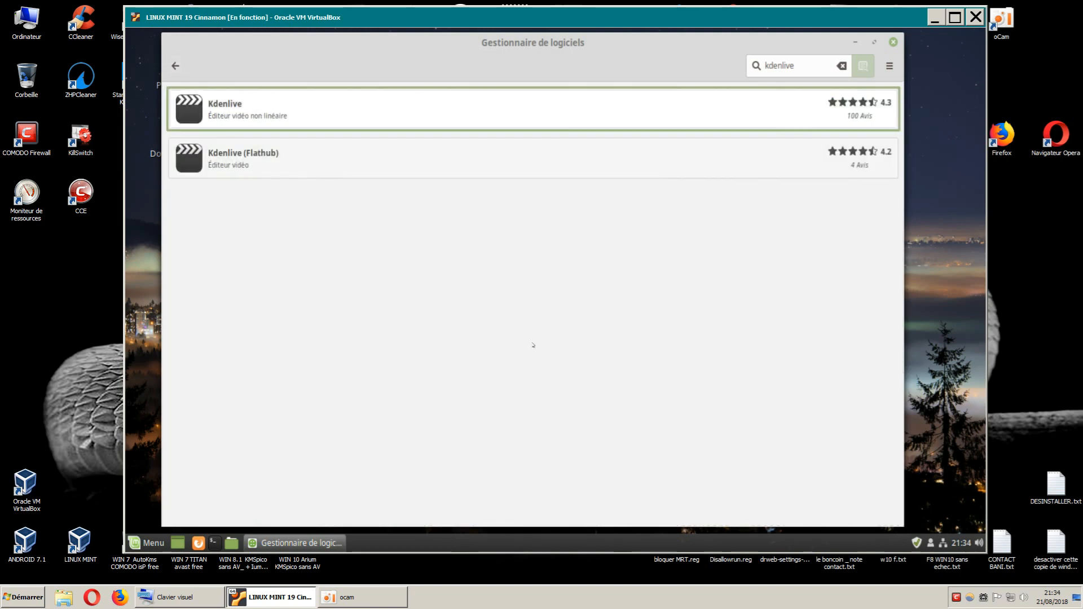
{"action": "scroll", "coordinate": [666, 373], "scroll_direction": "down", "scroll_amount": 2}
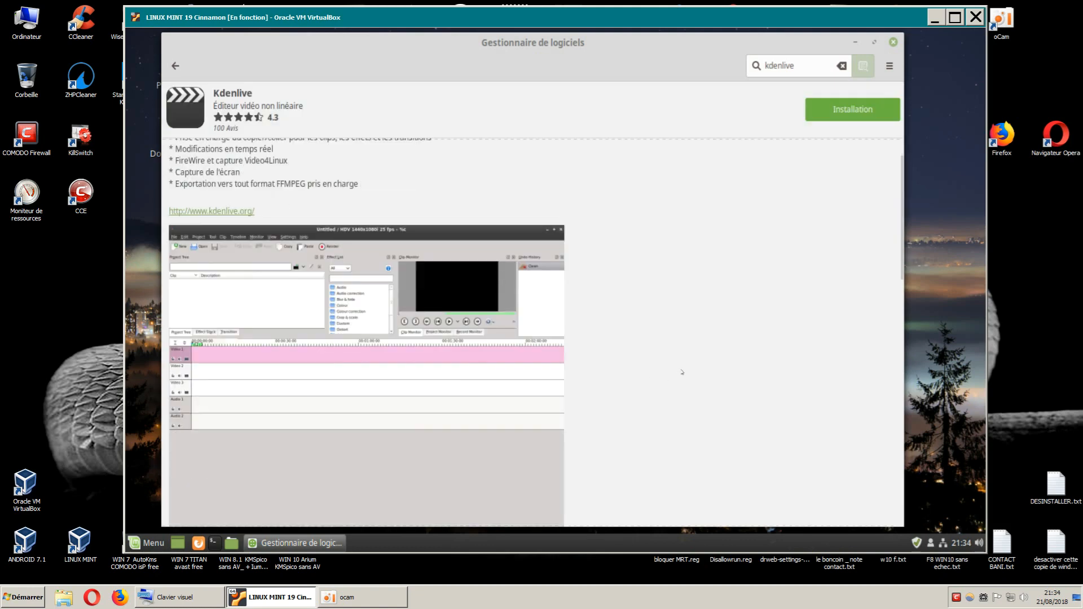
{"action": "scroll", "coordinate": [682, 371], "scroll_direction": "down", "scroll_amount": 2}
{"action": "scroll", "coordinate": [783, 278], "scroll_direction": "down", "scroll_amount": 3}
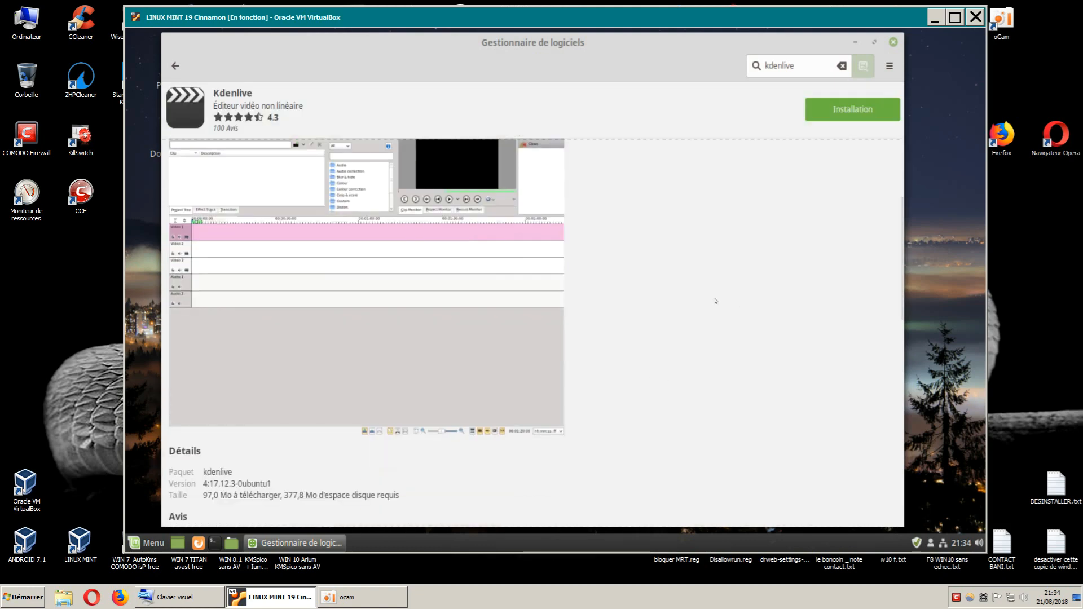
{"action": "scroll", "coordinate": [709, 304], "scroll_direction": "down", "scroll_amount": 2}
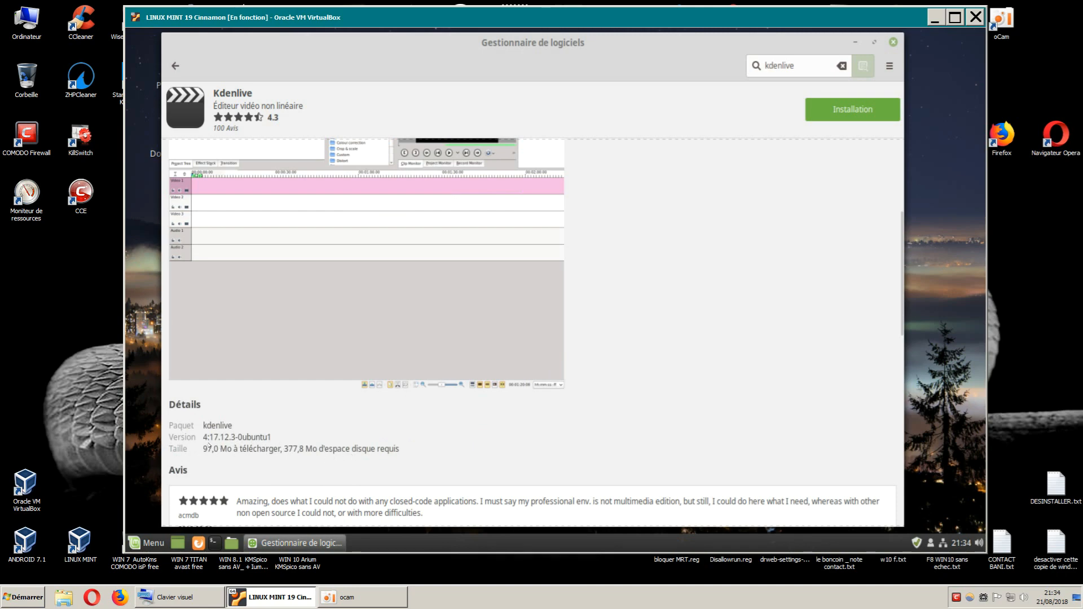
{"action": "left_click", "coordinate": [176, 66]}
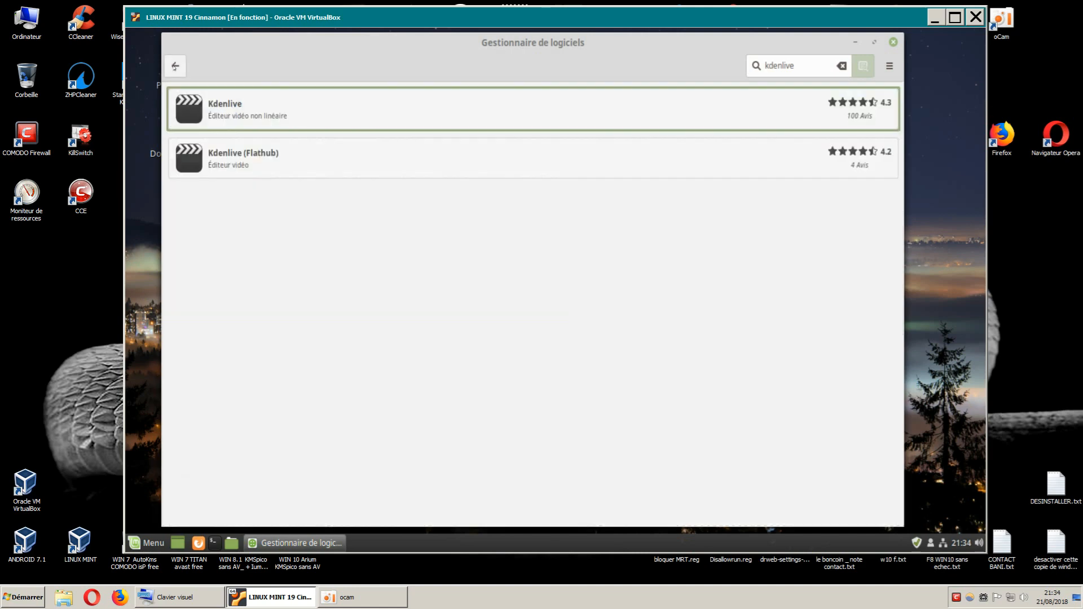
- Examine the Flatpak details and reviews of Kdenlive (Flathub) for comparison, then return to the results
{"action": "left_click", "coordinate": [233, 164]}
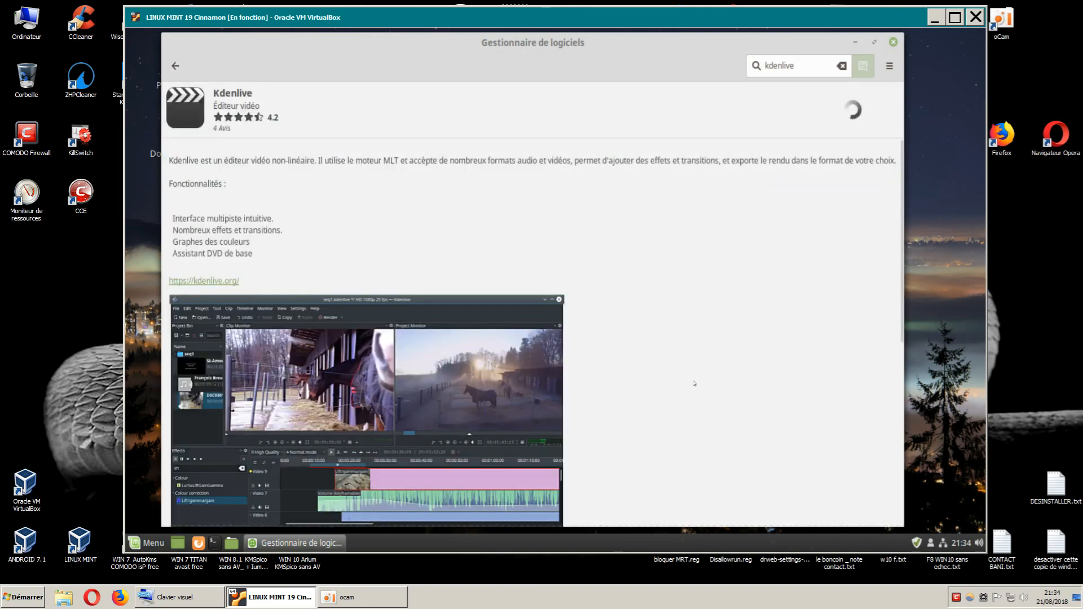
{"action": "scroll", "coordinate": [695, 383], "scroll_direction": "down", "scroll_amount": 5}
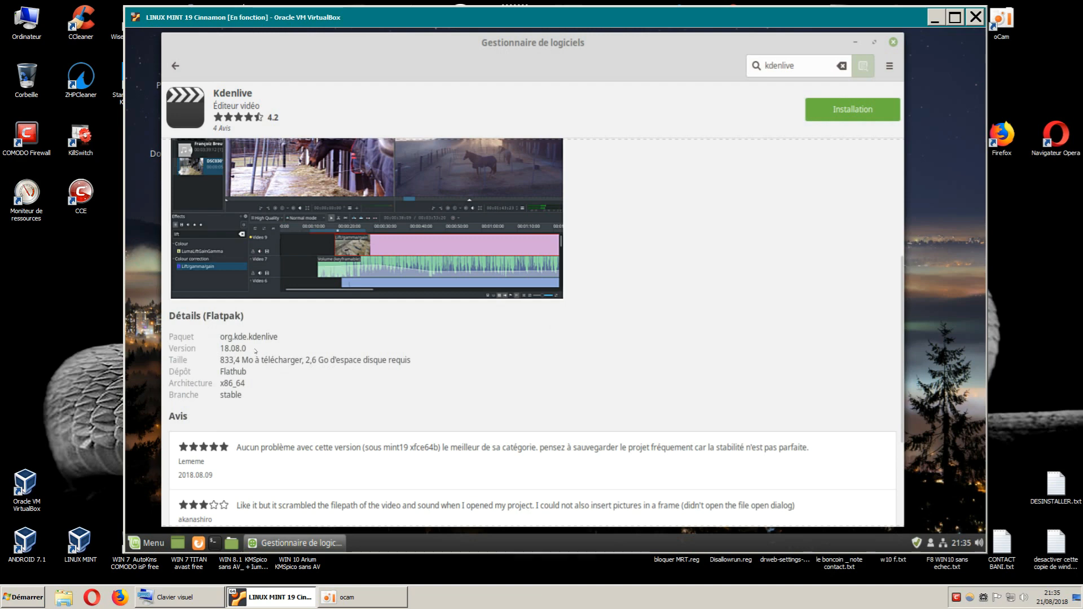
{"action": "left_click", "coordinate": [175, 65]}
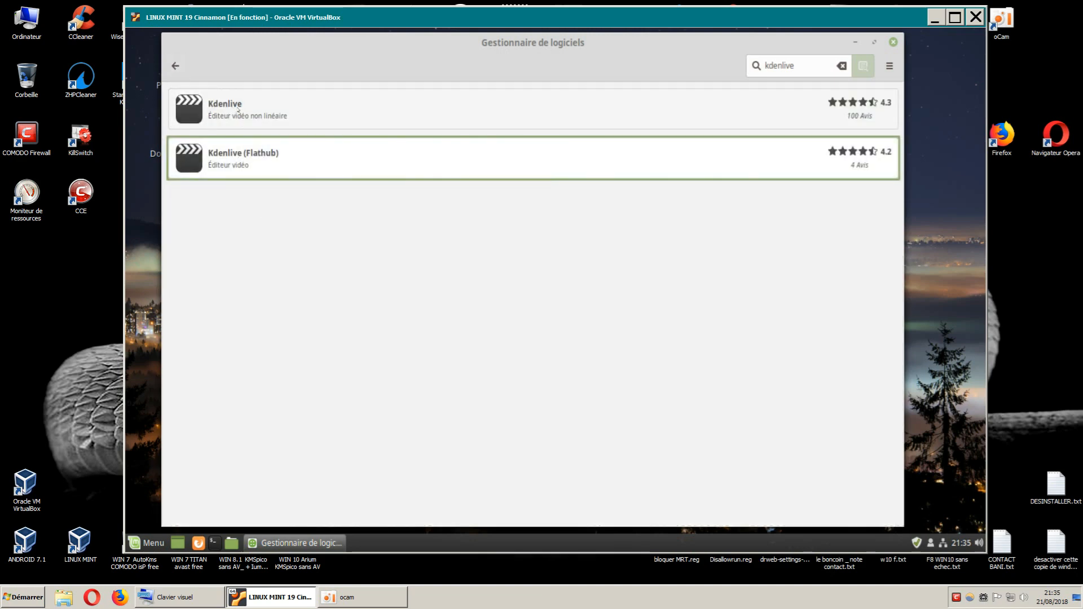
- Return to the software manager's home page and close it, then view Firefox's Linux Mint start page and close the browser
{"action": "left_click", "coordinate": [176, 65]}
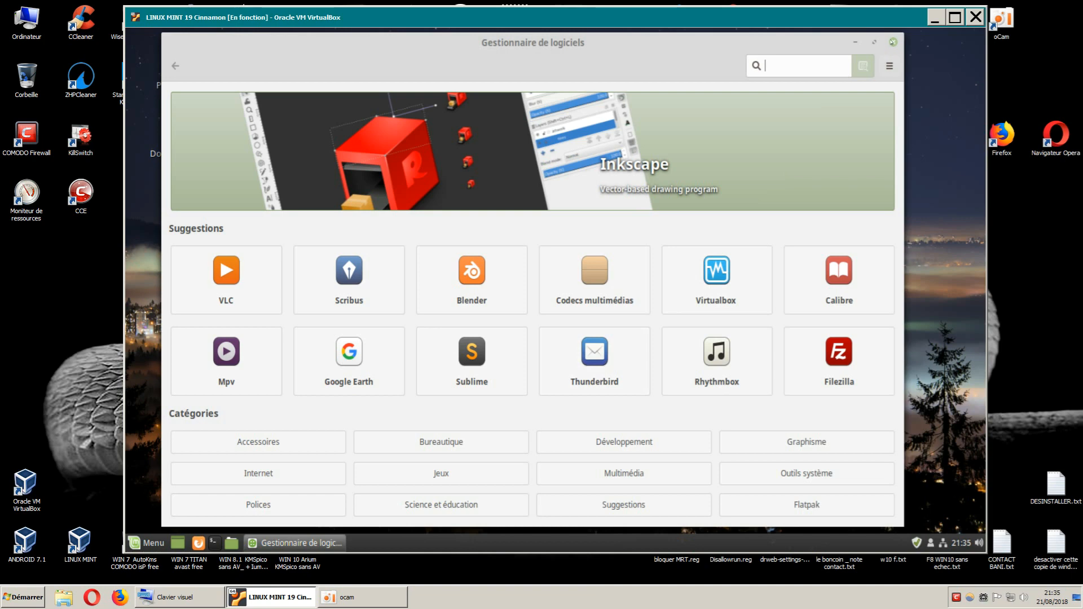
{"action": "left_click", "coordinate": [892, 42]}
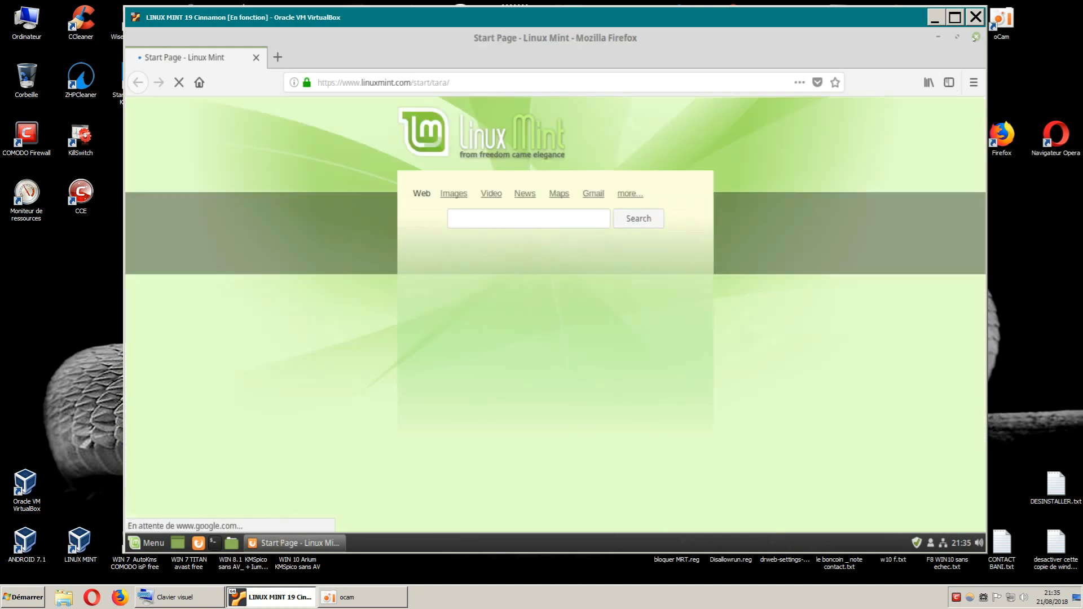
{"action": "left_click", "coordinate": [974, 37]}
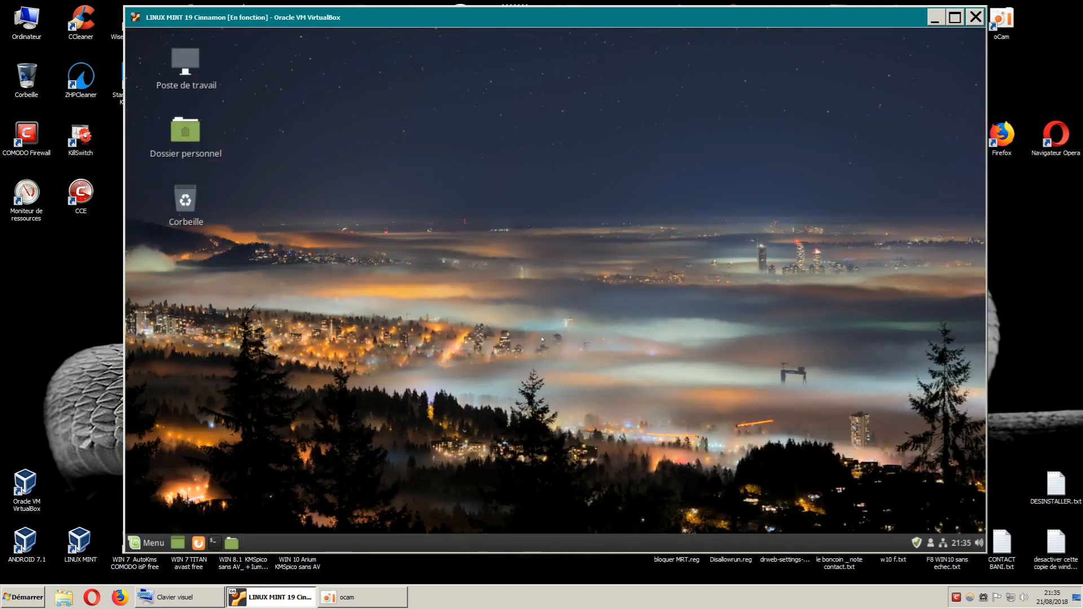